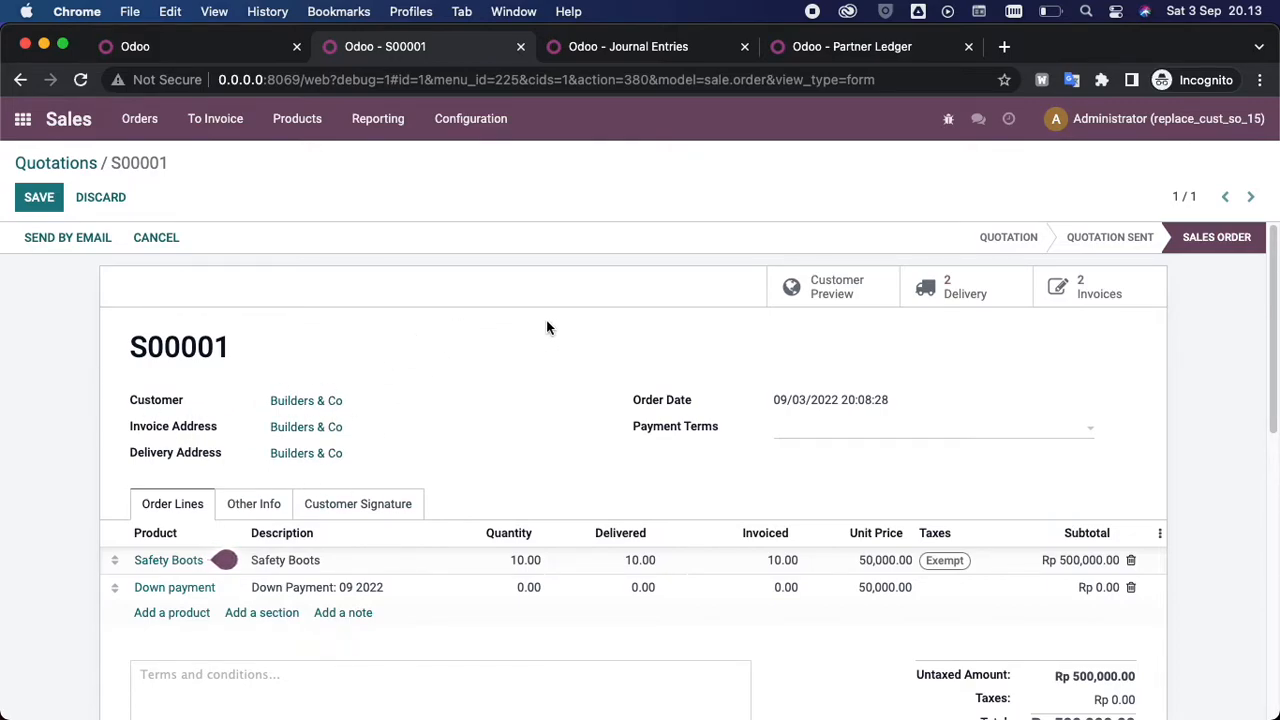
Step: Review the deliveries of sales order S00001 and the lines and payments of invoices INV/2022/00002 and INV/2022/00001, returning to the order
left_click(966, 292)
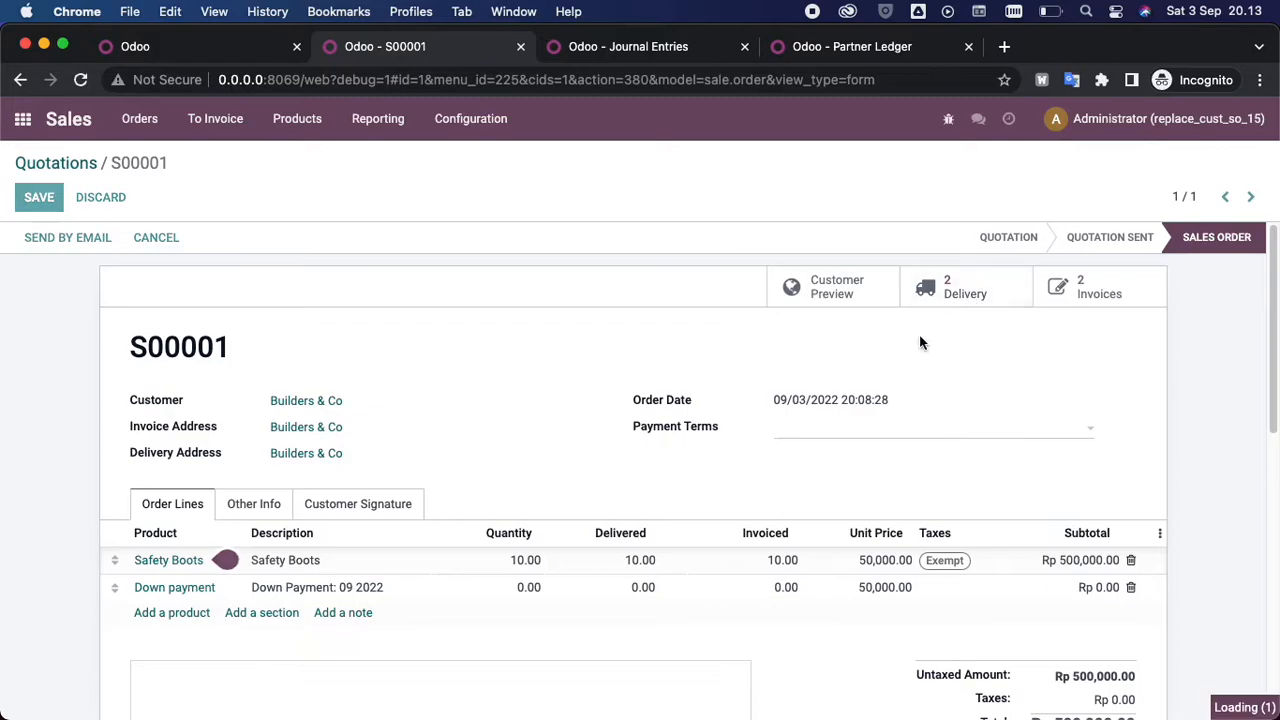
left_click(147, 173)
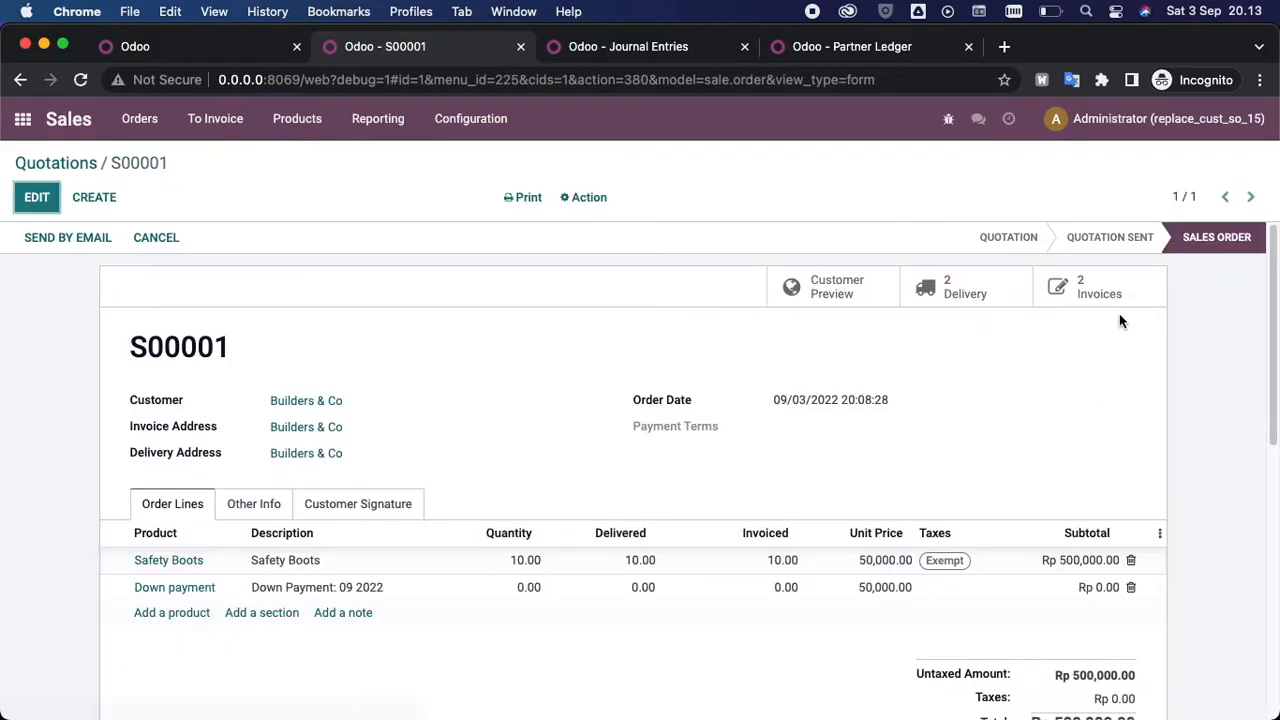
left_click(1117, 290)
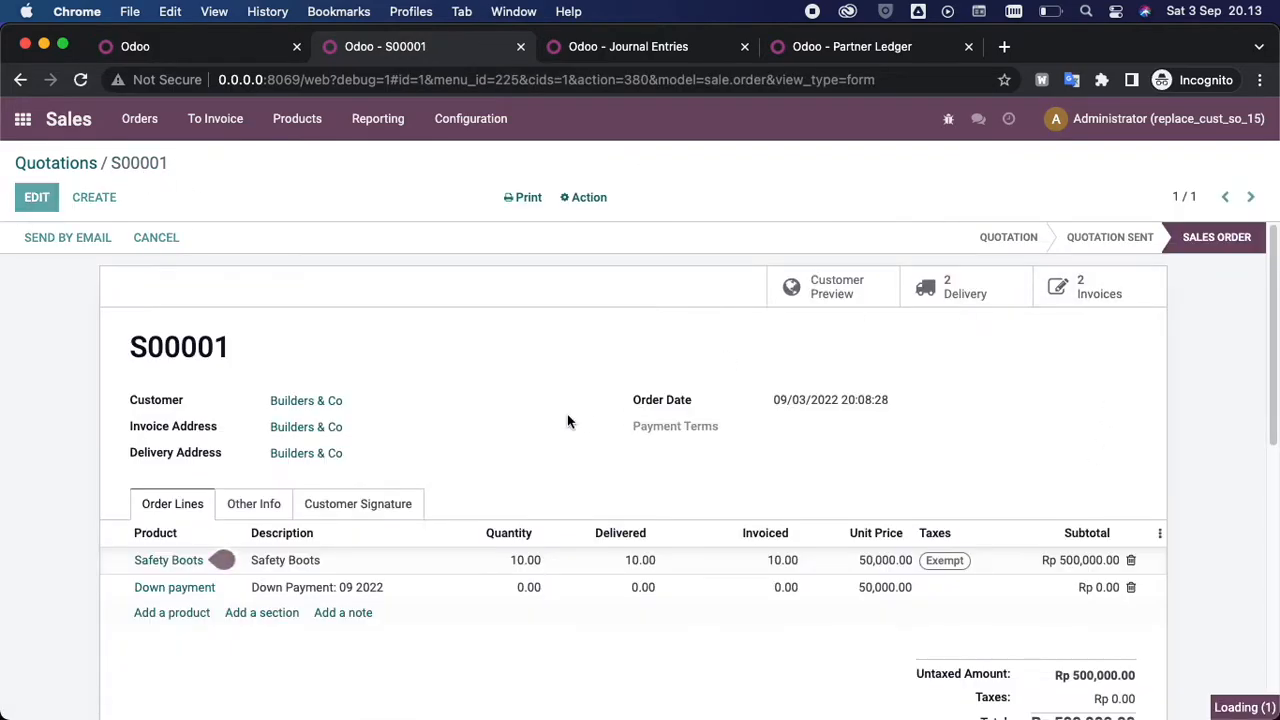
left_click(255, 488)
scroll(600, 480, "down", 5)
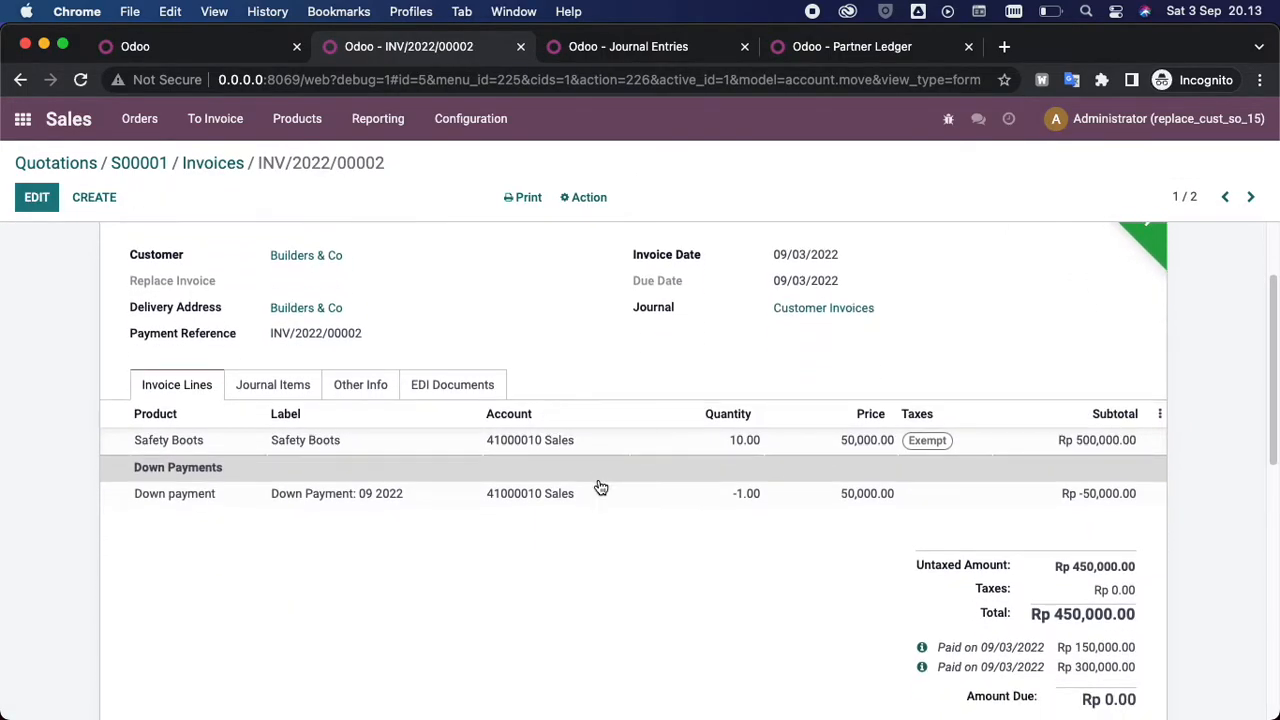
mouse_move(924, 524)
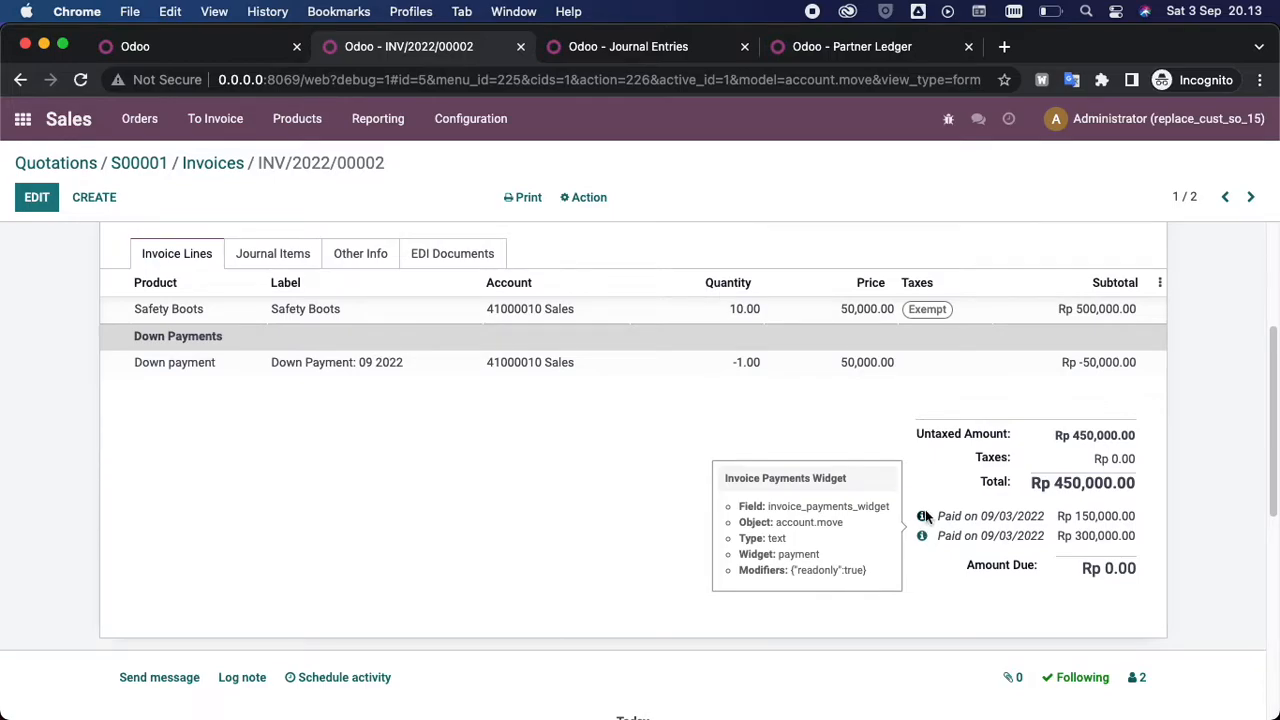
left_click(236, 168)
left_click(291, 512)
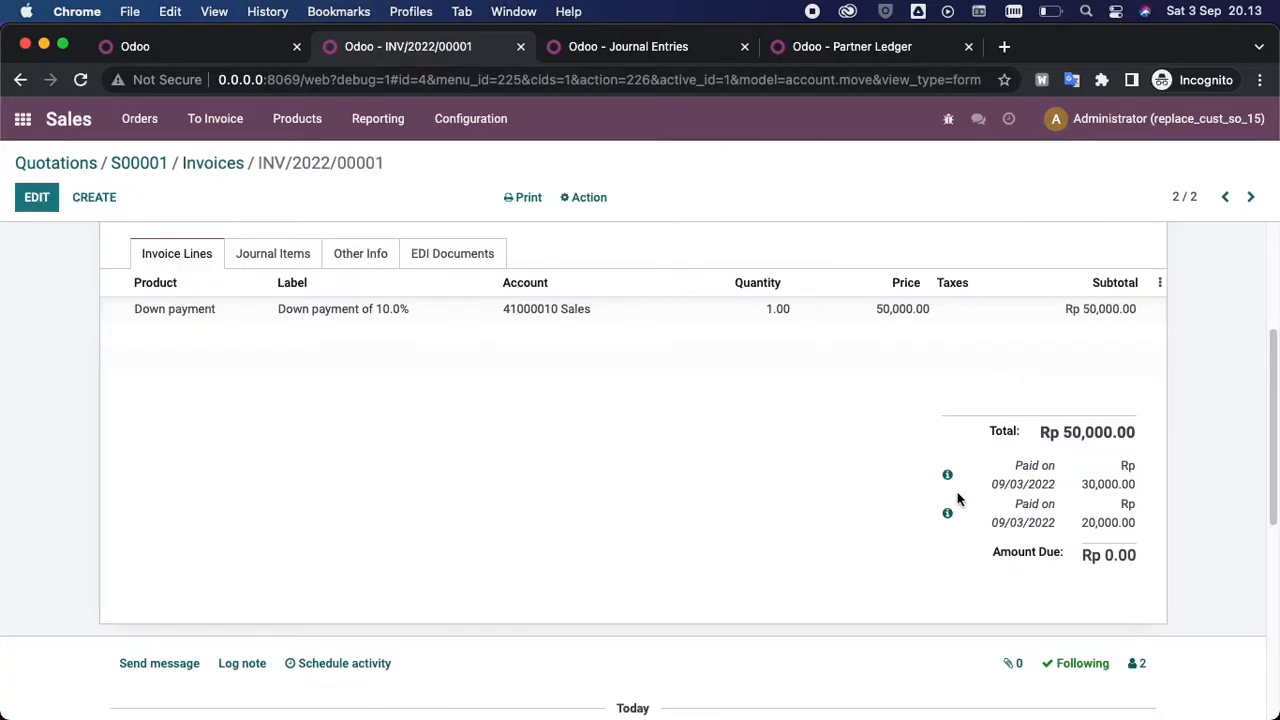
mouse_move(947, 476)
left_click(135, 164)
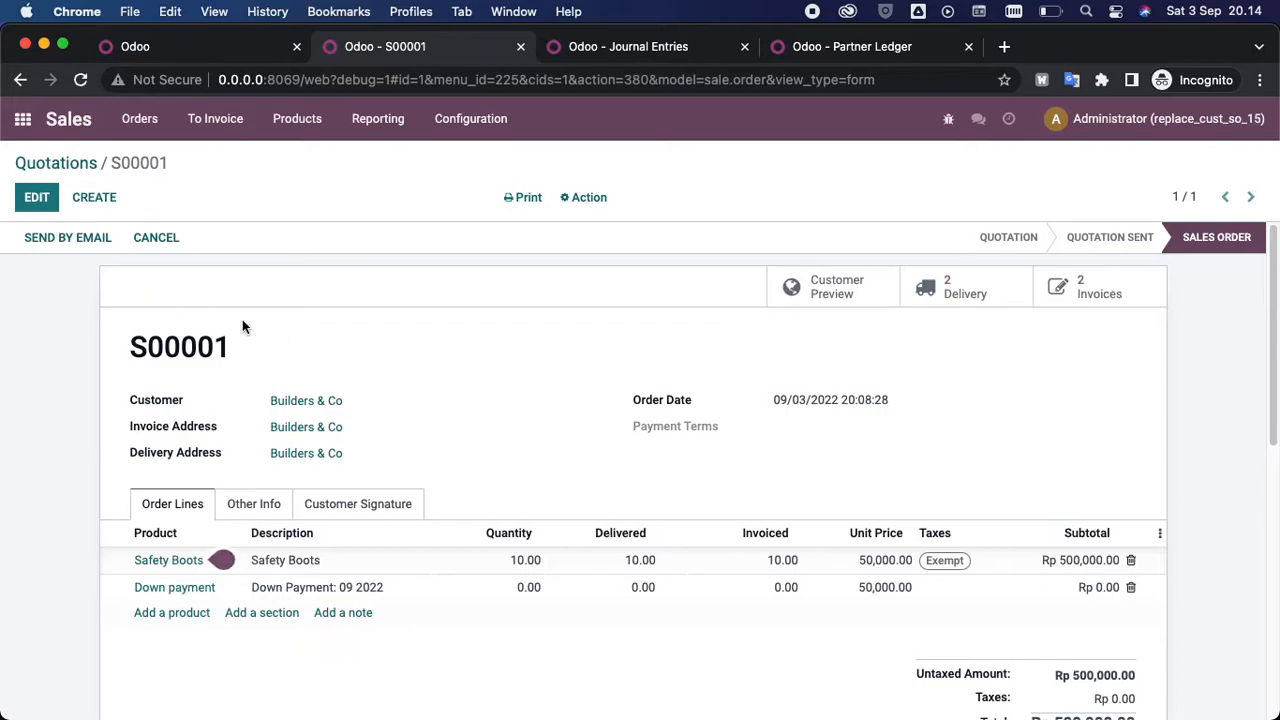
Step: Remove the default Apps filter from the module list and search it for "change cus"
left_click(222, 46)
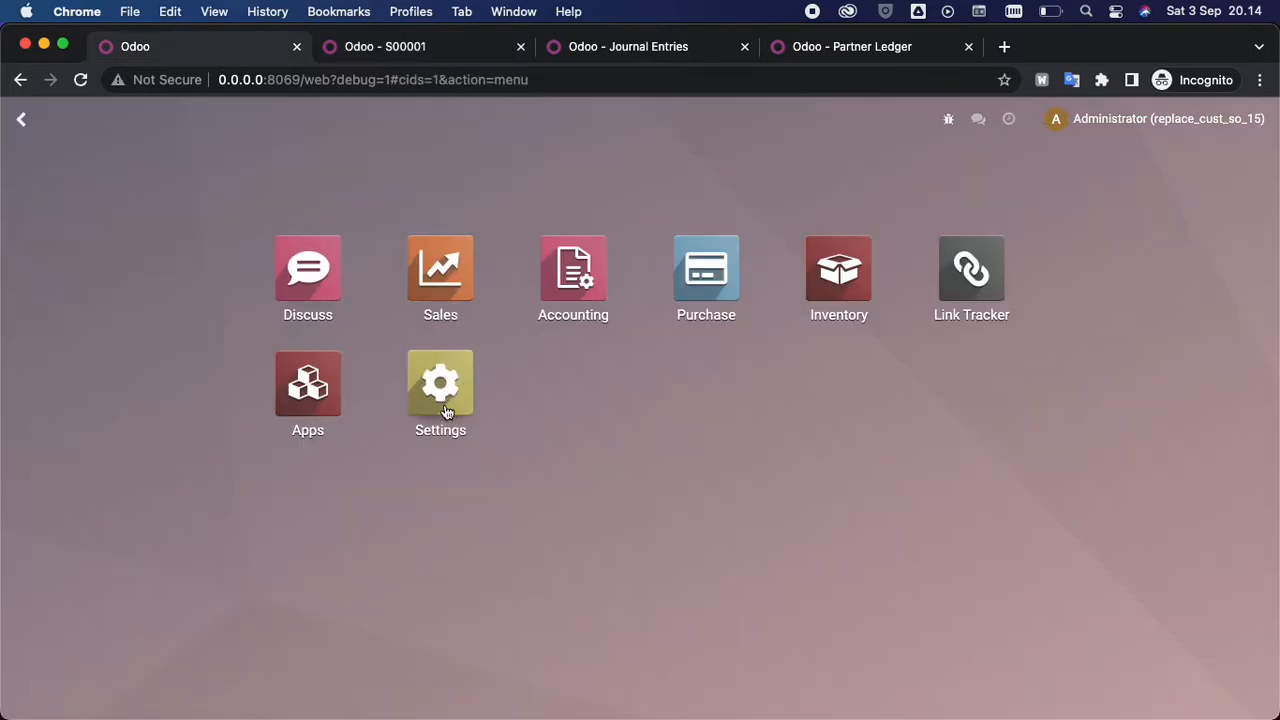
left_click(308, 383)
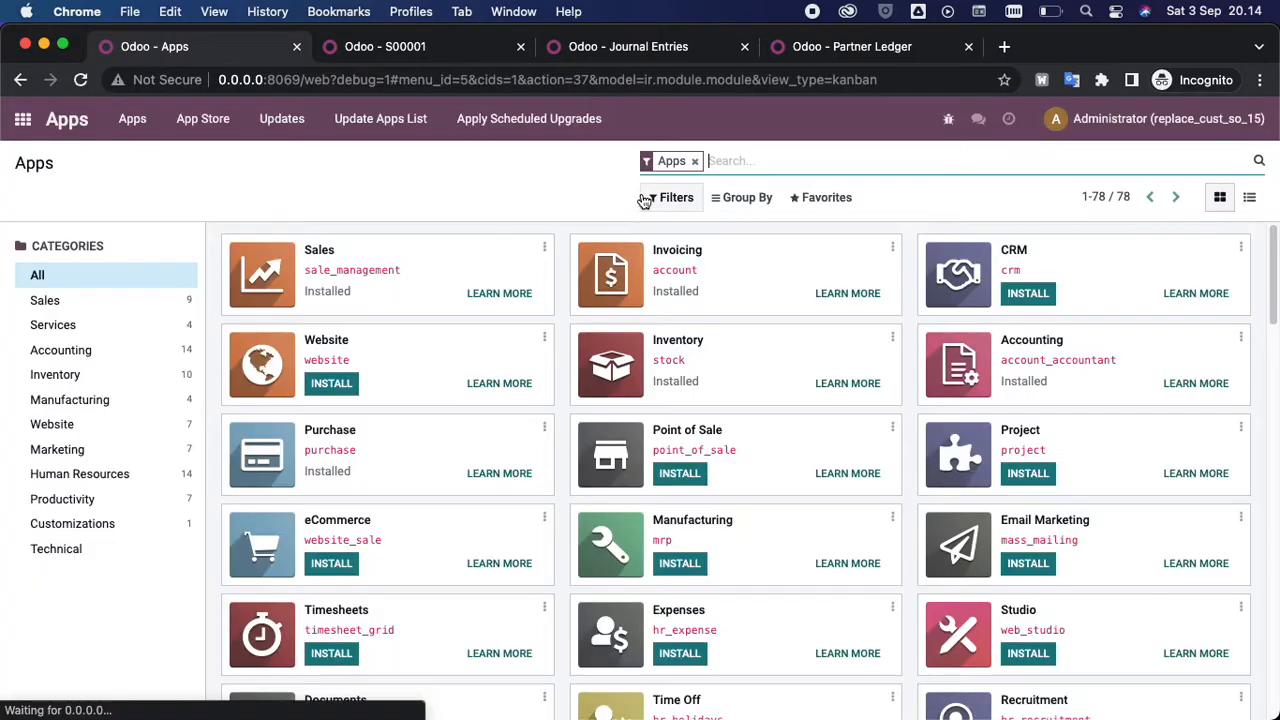
left_click(695, 161)
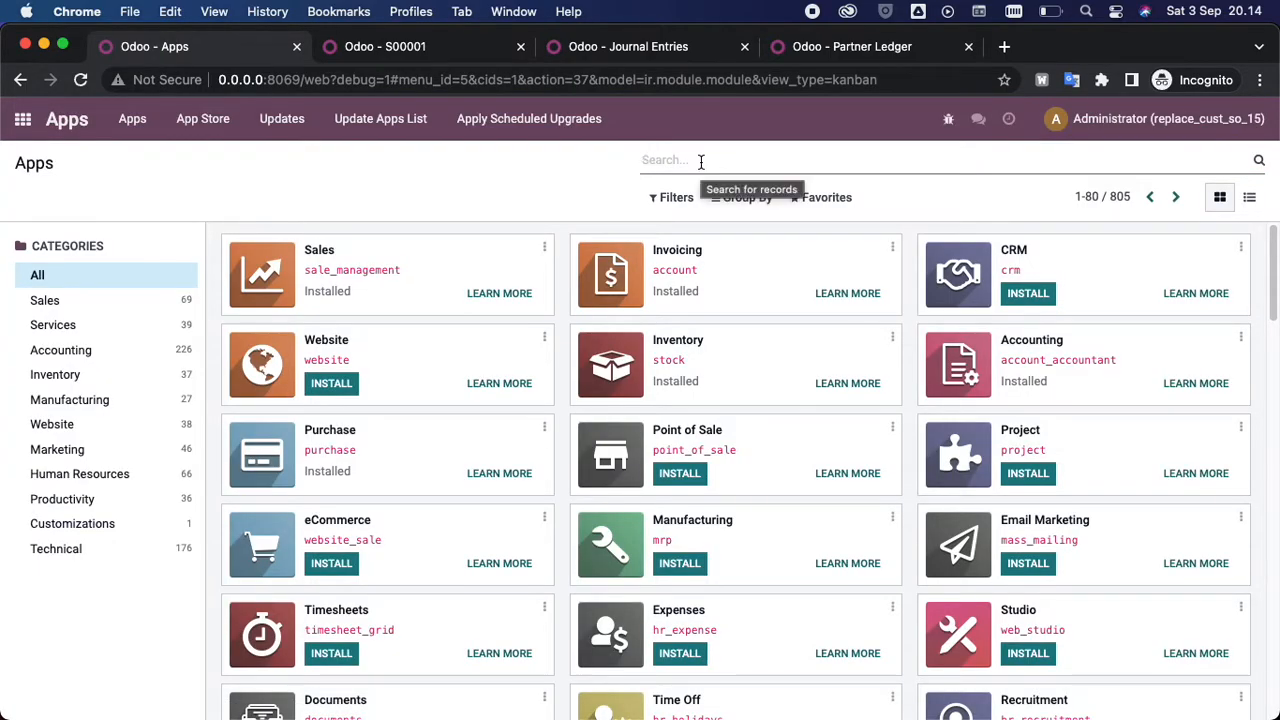
type("change cus")
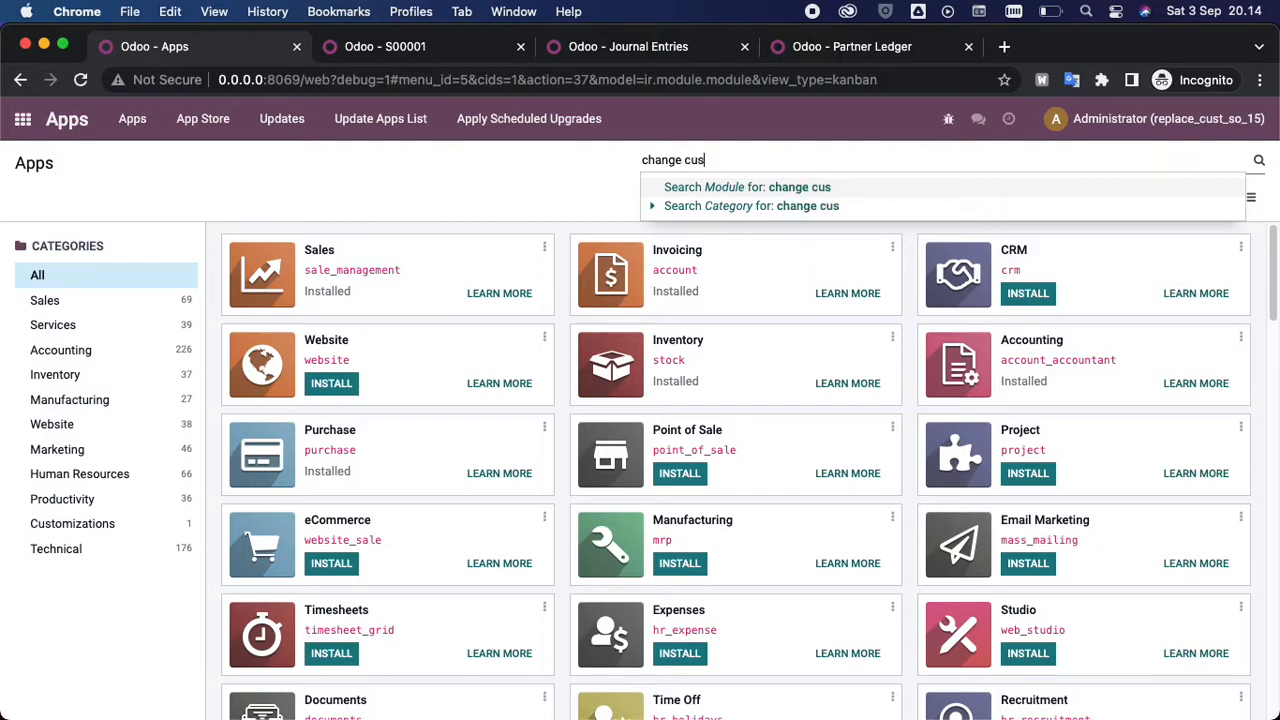
key("Return")
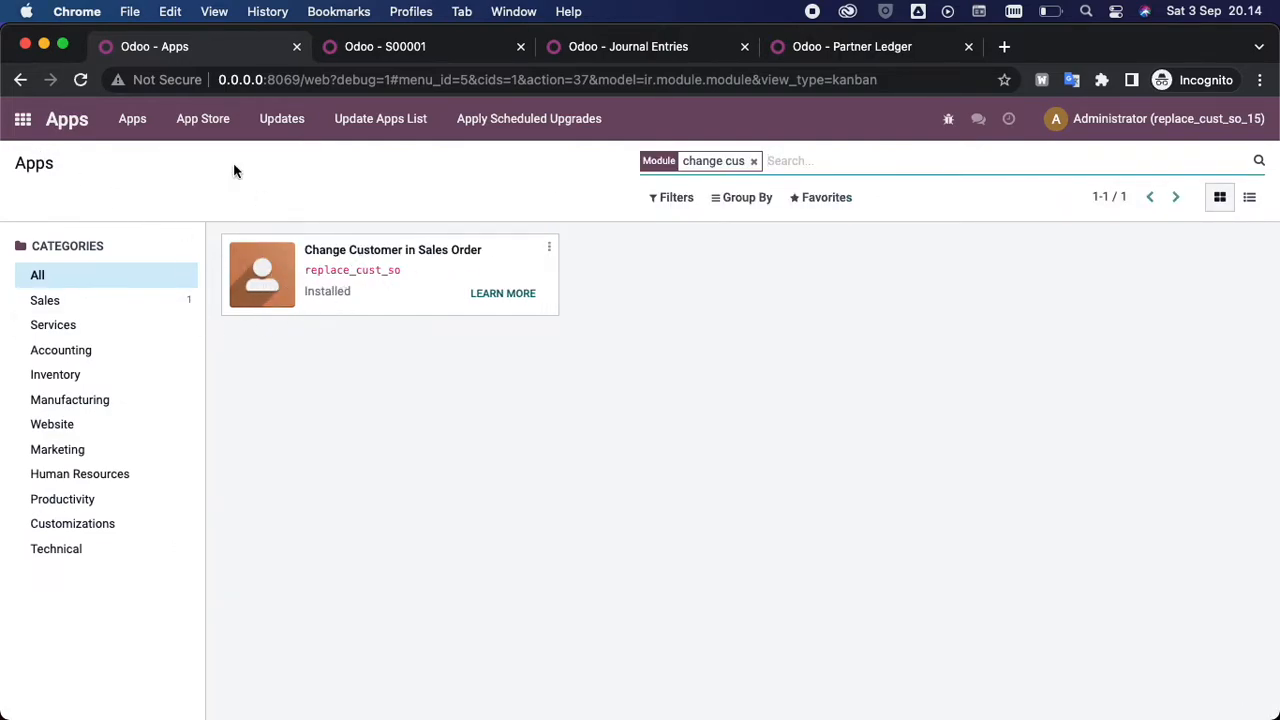
Step: Return to sales order S00001 and open it for editing to check whether its customer can be changed
left_click(23, 119)
left_click(429, 50)
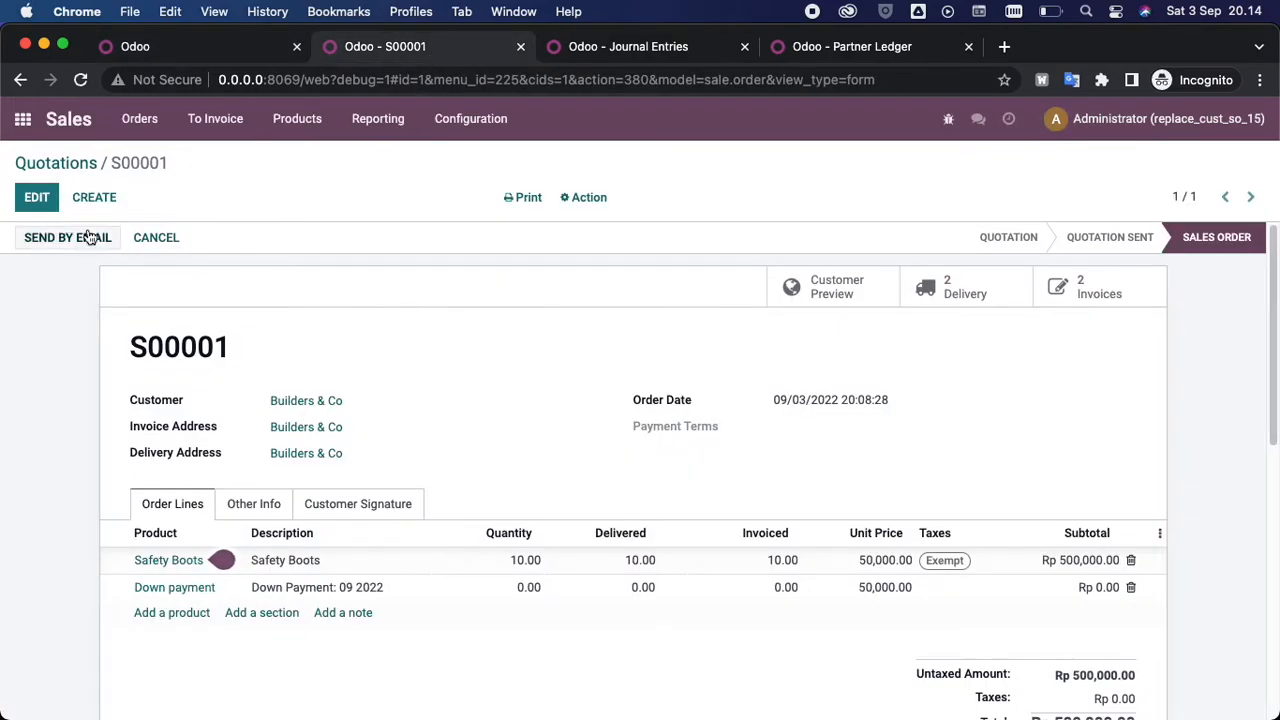
left_click(39, 200)
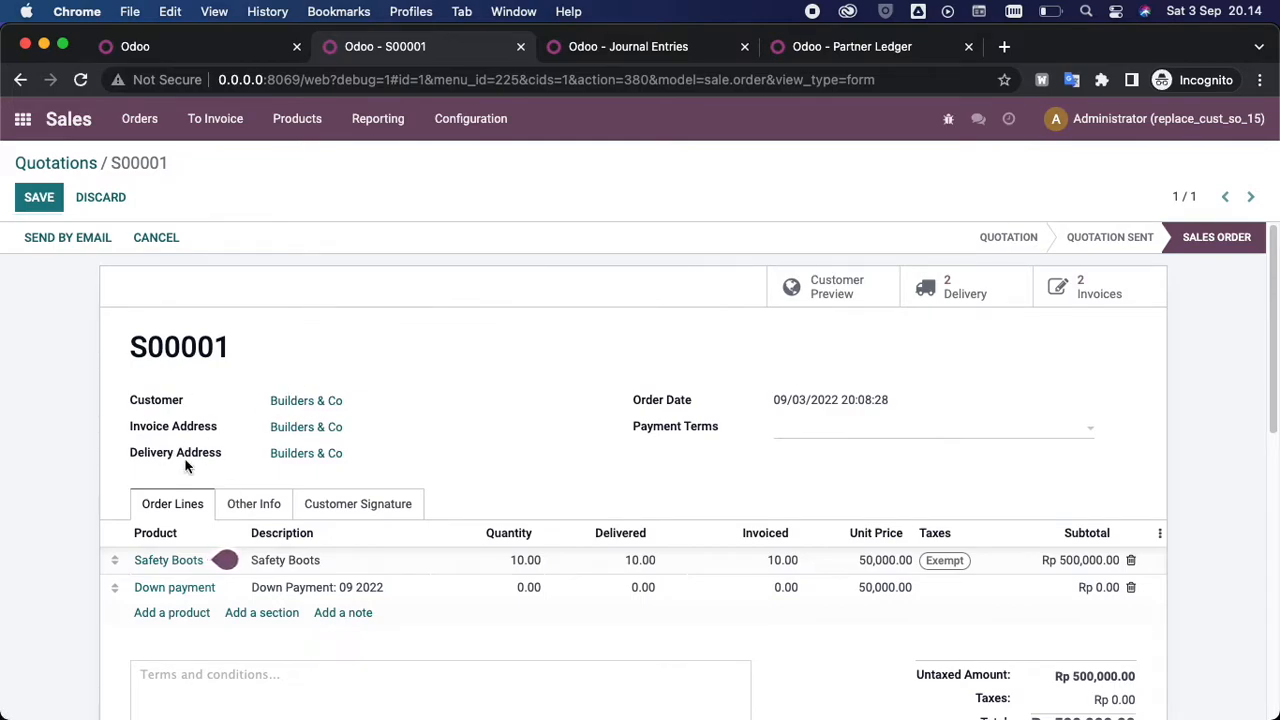
Step: Grant the Administrator user the "Change Customer in Sales Order" right in the user settings and save the user
left_click(244, 50)
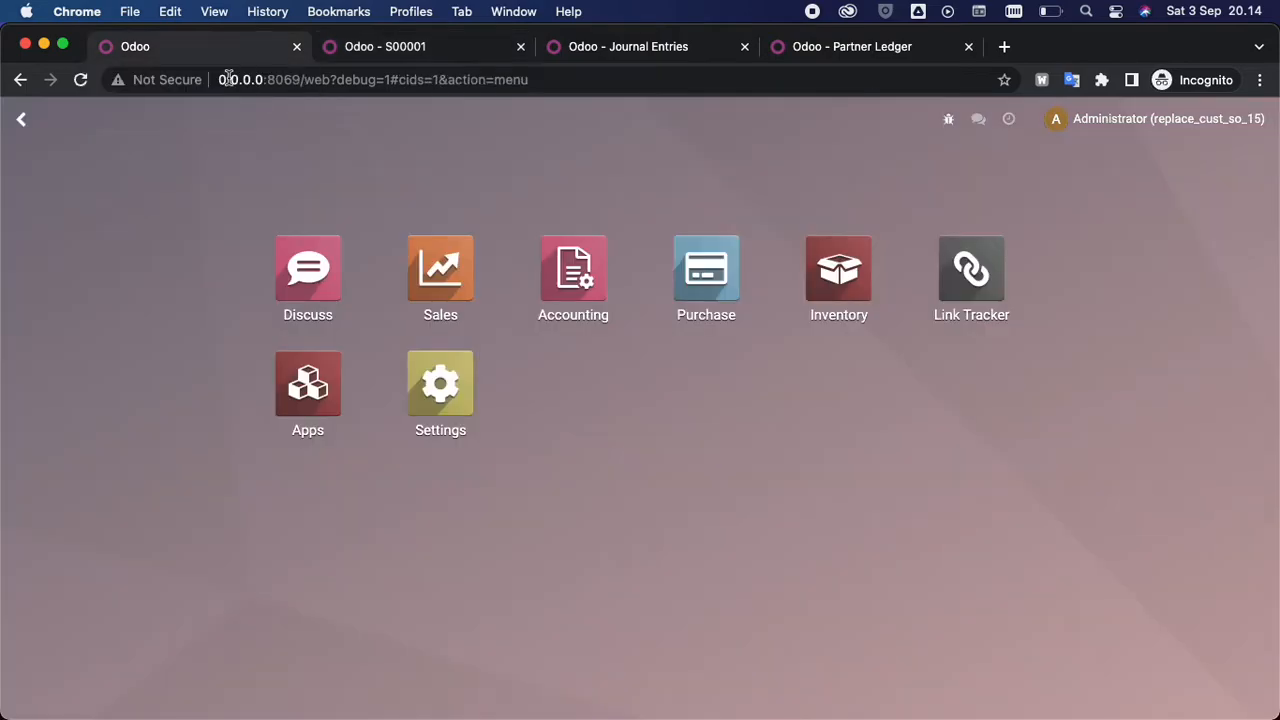
left_click(460, 416)
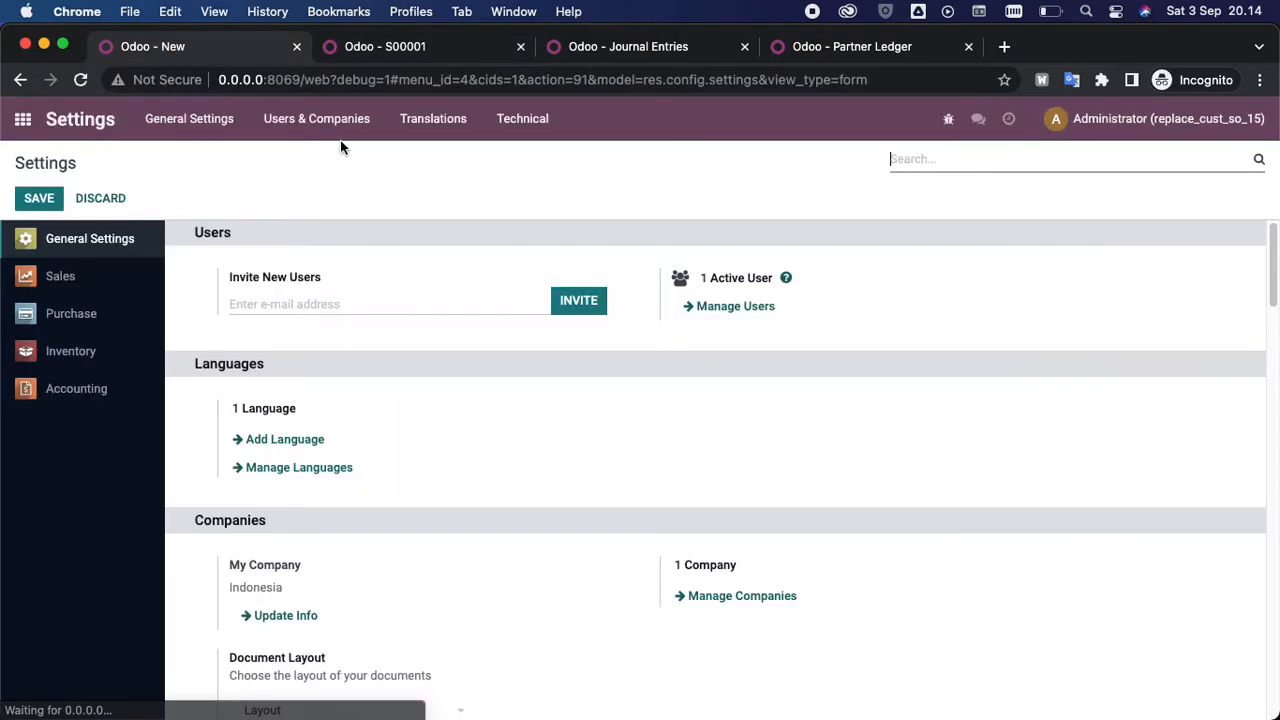
left_click(333, 121)
left_click(284, 158)
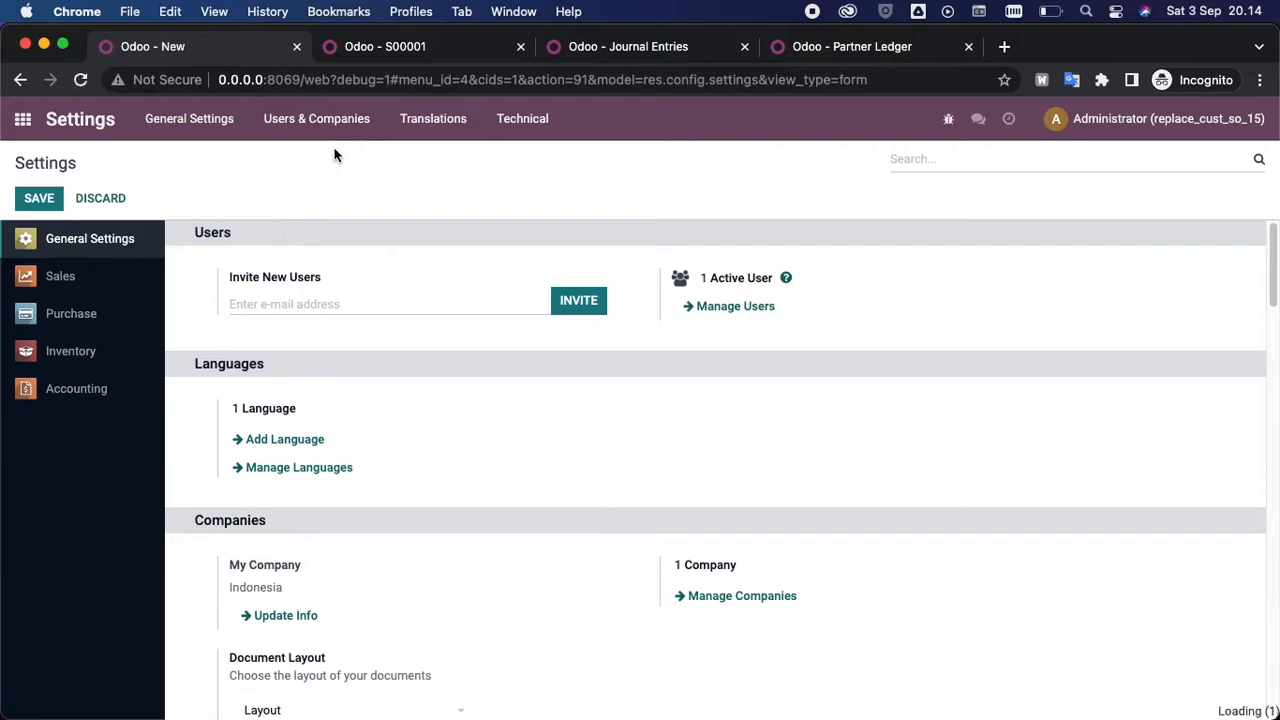
left_click(253, 298)
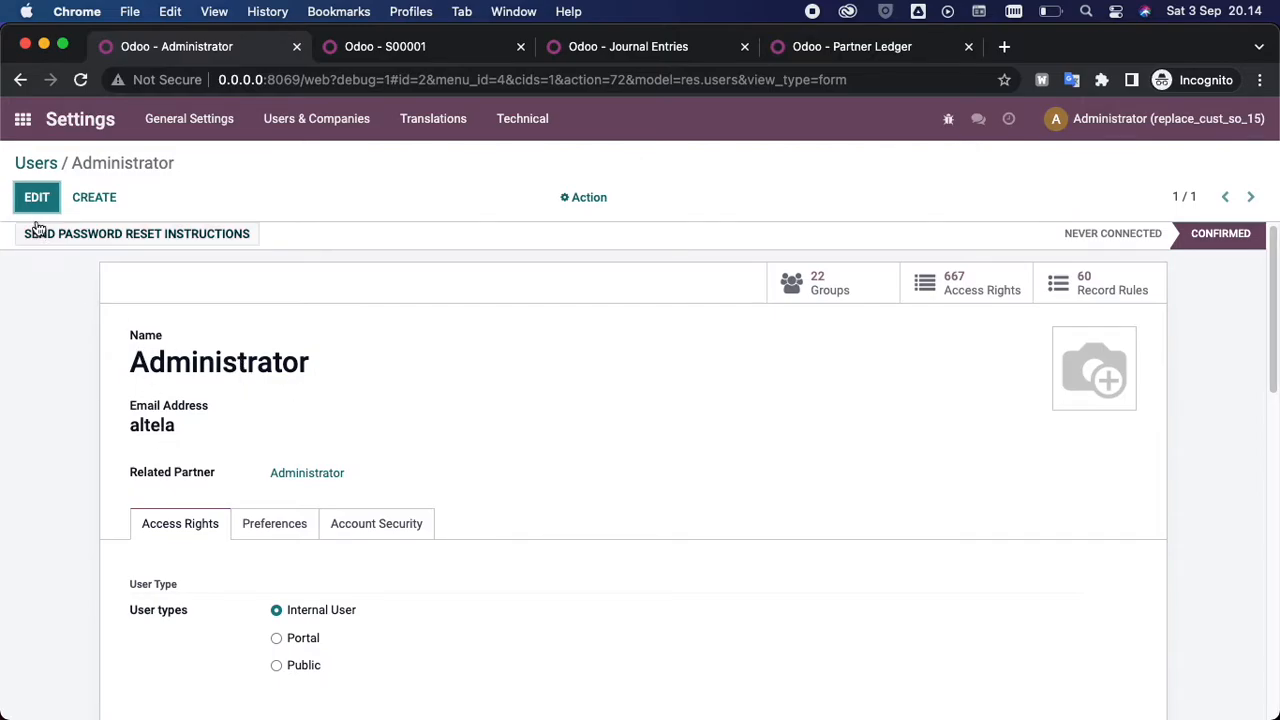
key("alt+a")
scroll(95, 420, "down", 15)
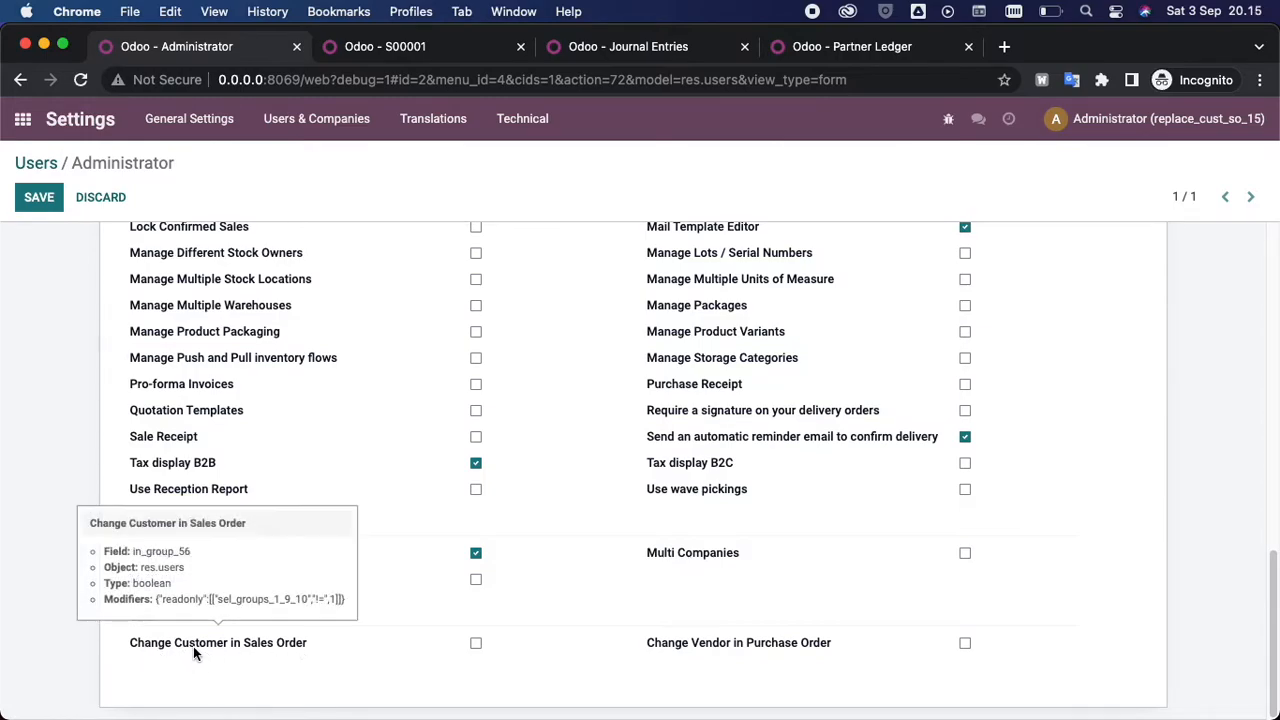
left_click(193, 646)
left_click(39, 197)
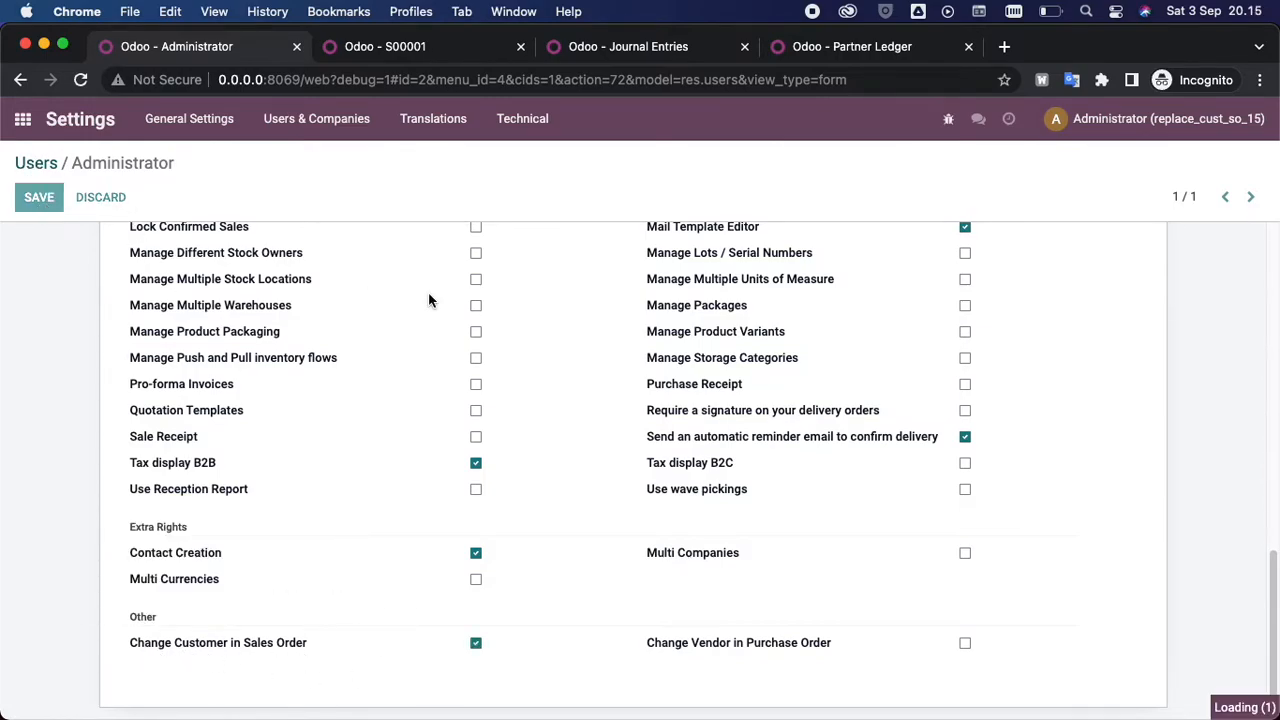
Step: Reload sales order S00001 for editing and check the Partner Ledger entry for Builders & Co
left_click(392, 50)
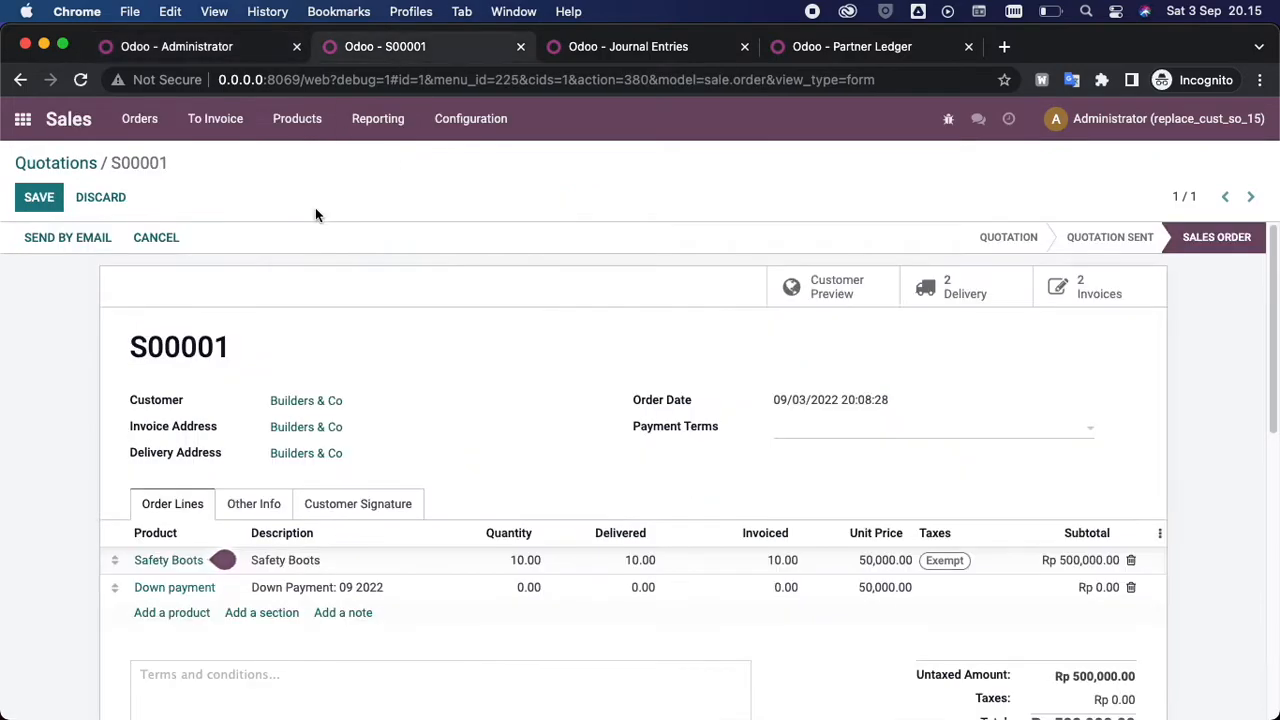
left_click(81, 80)
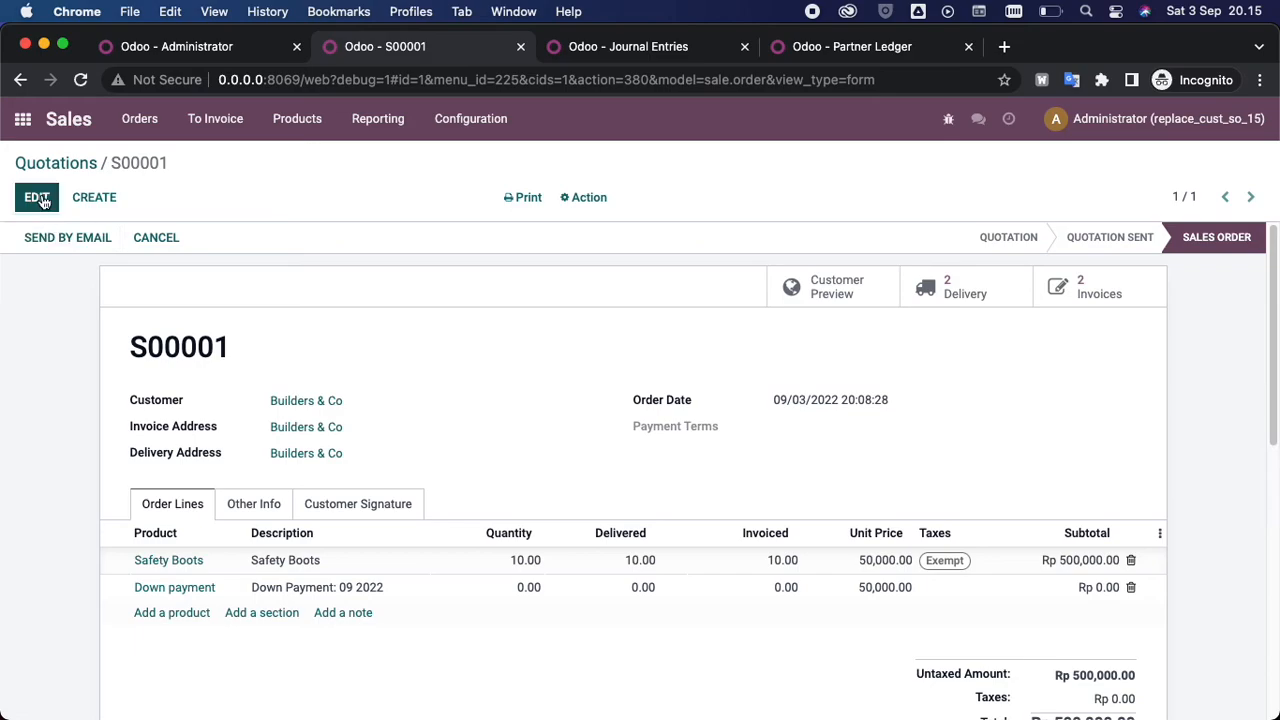
left_click(334, 400)
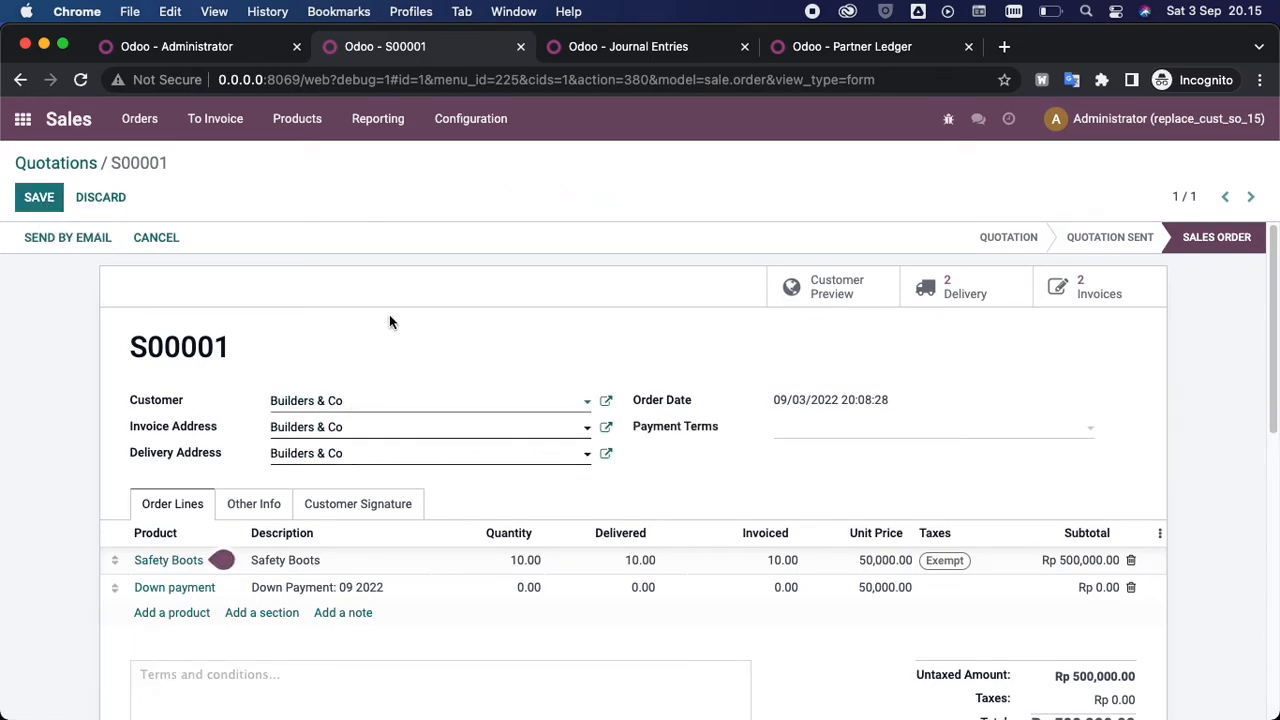
left_click(890, 53)
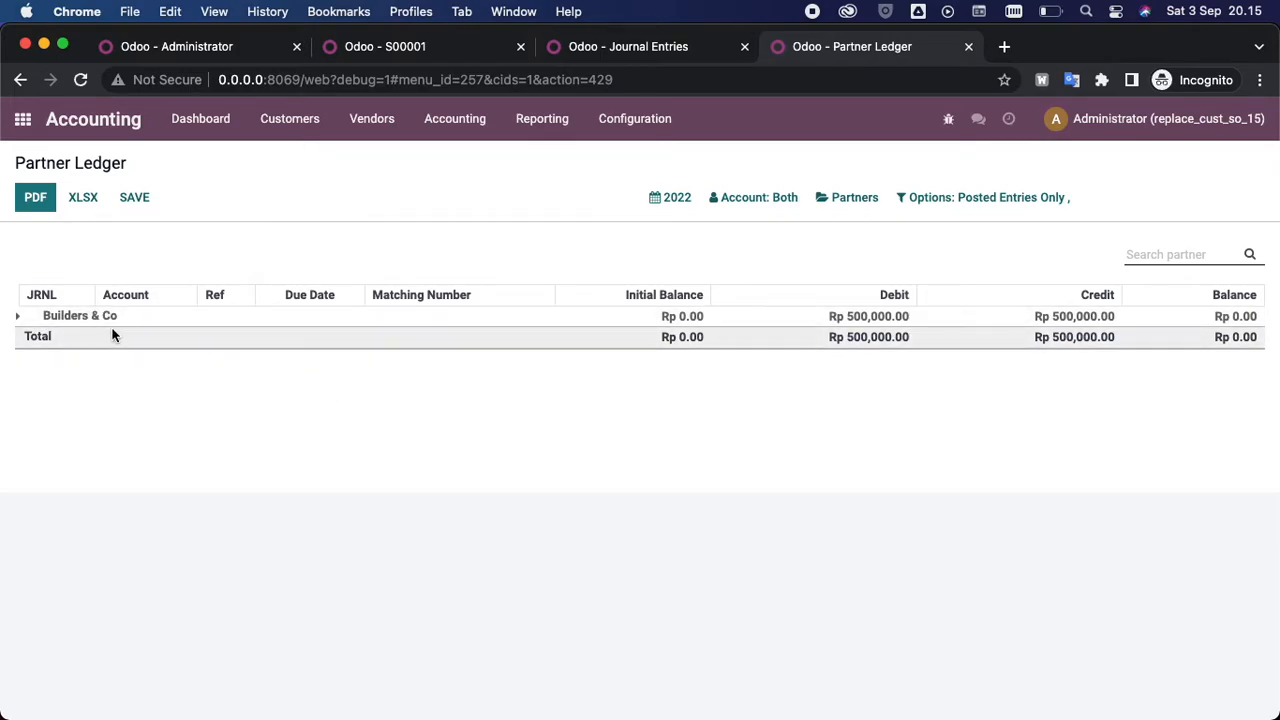
left_click(410, 50)
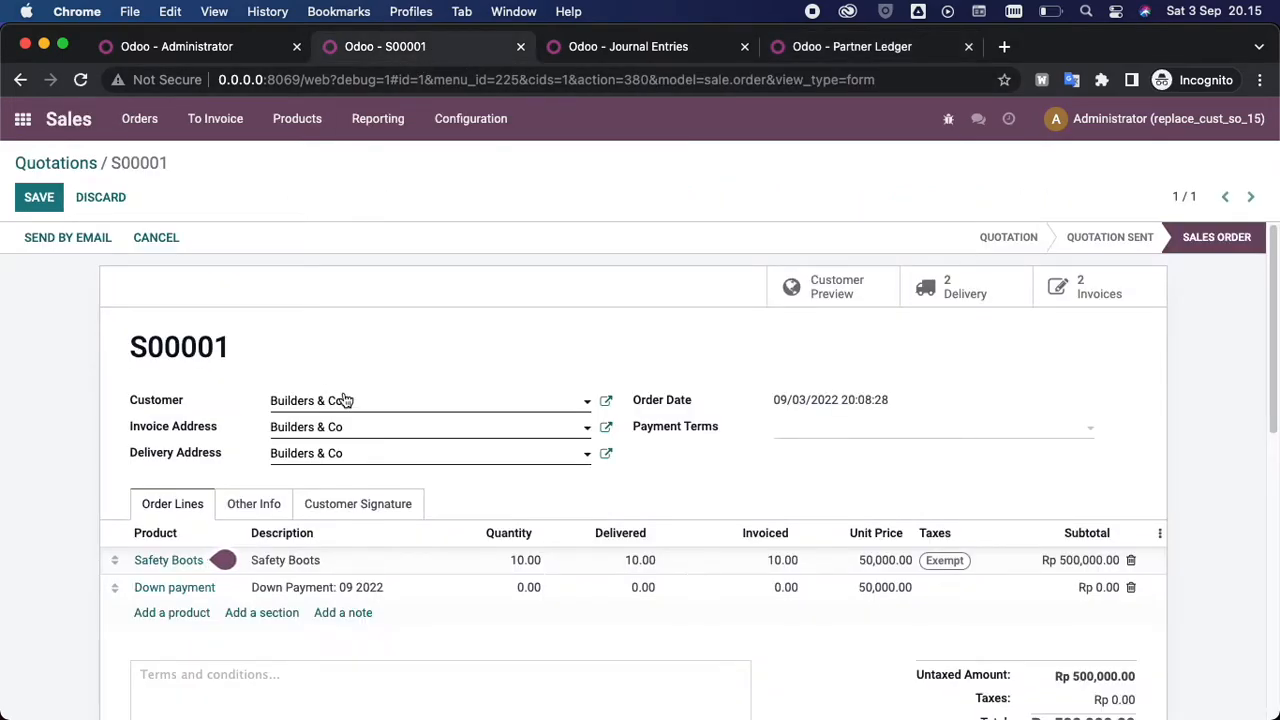
Step: Replace the customer of sales order S00001 with a newly created customer, Green Screen Ltd, and save the order
left_click_drag(337, 401, 234, 403)
key("BackSpace")
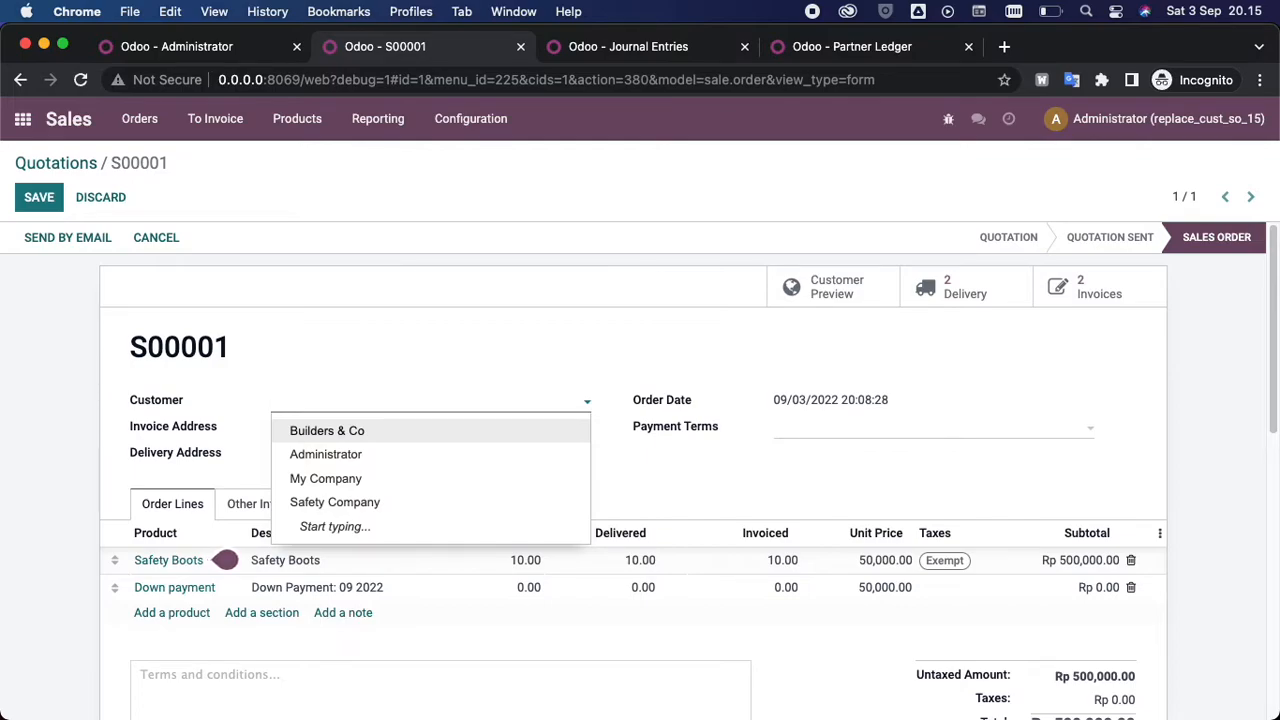
type("Green")
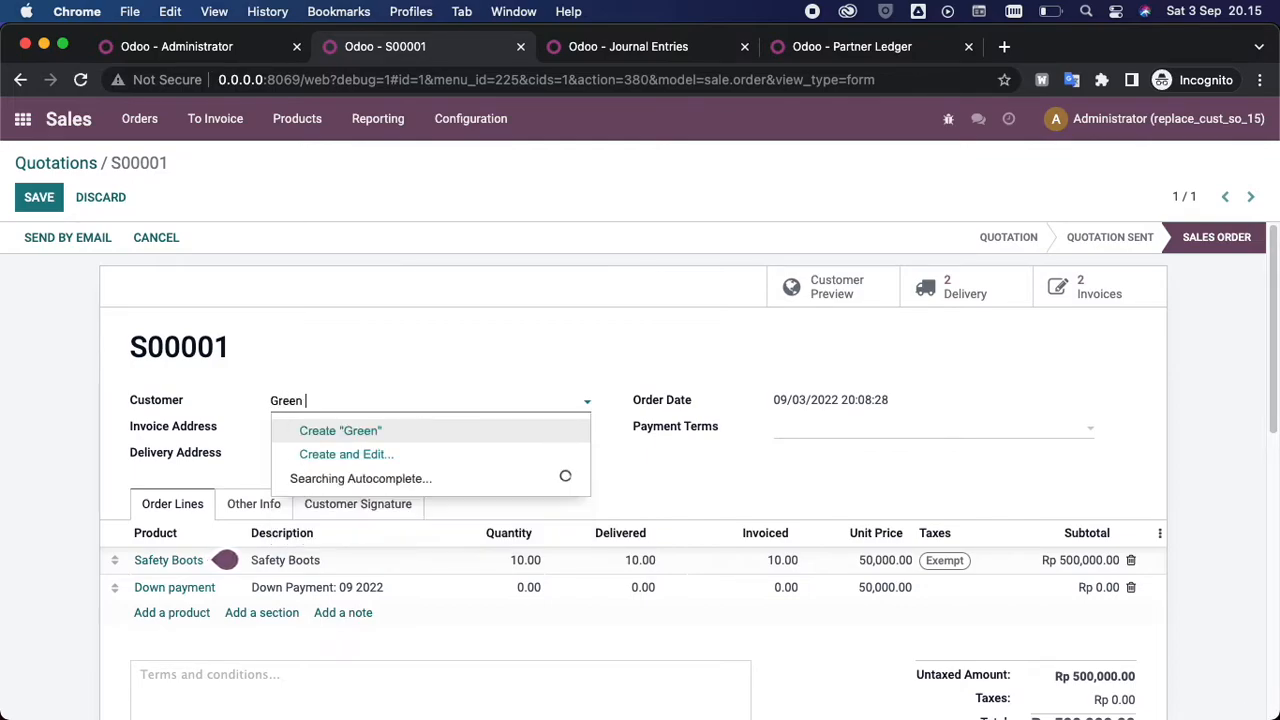
type(" Screen Li")
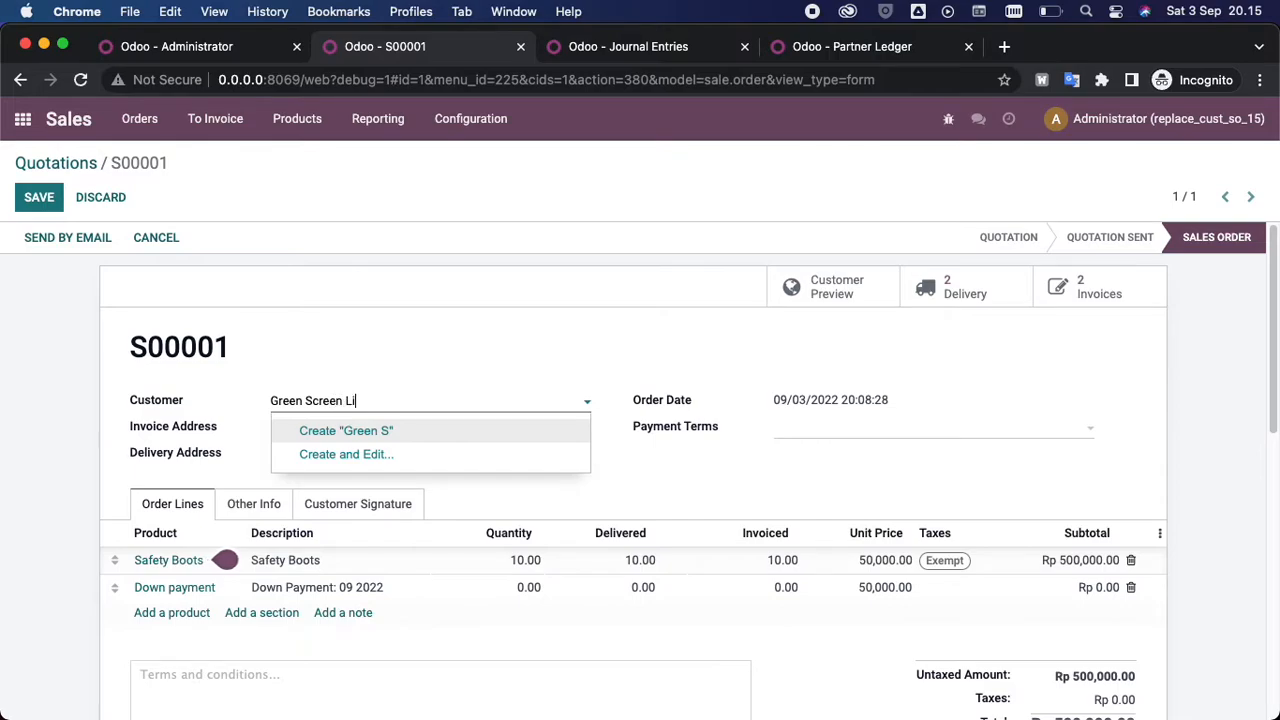
key("BackSpace")
type("td")
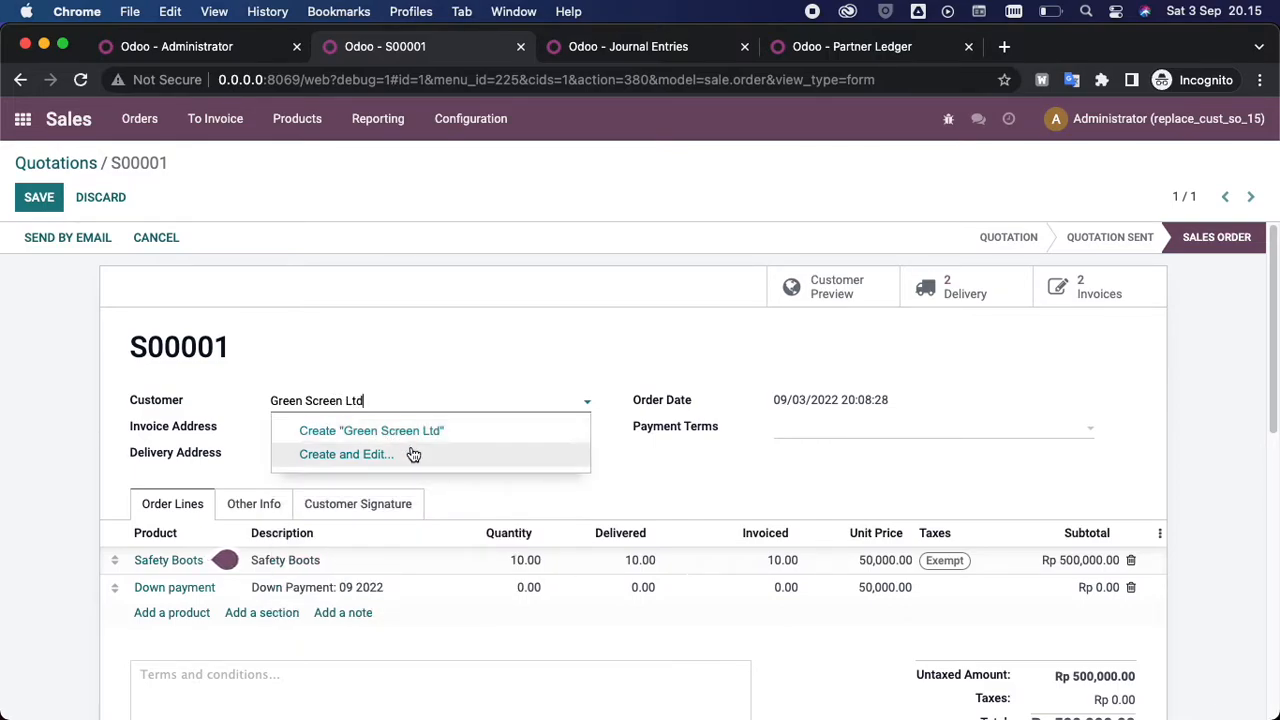
left_click(401, 436)
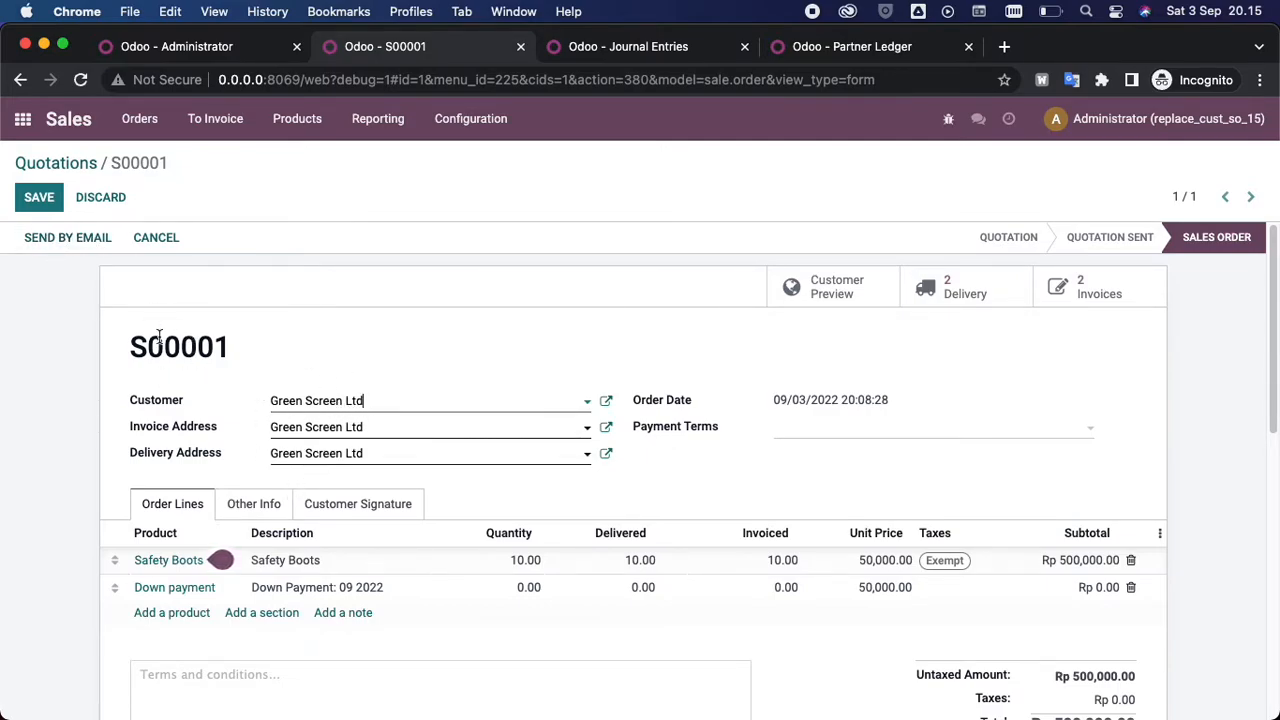
left_click(44, 200)
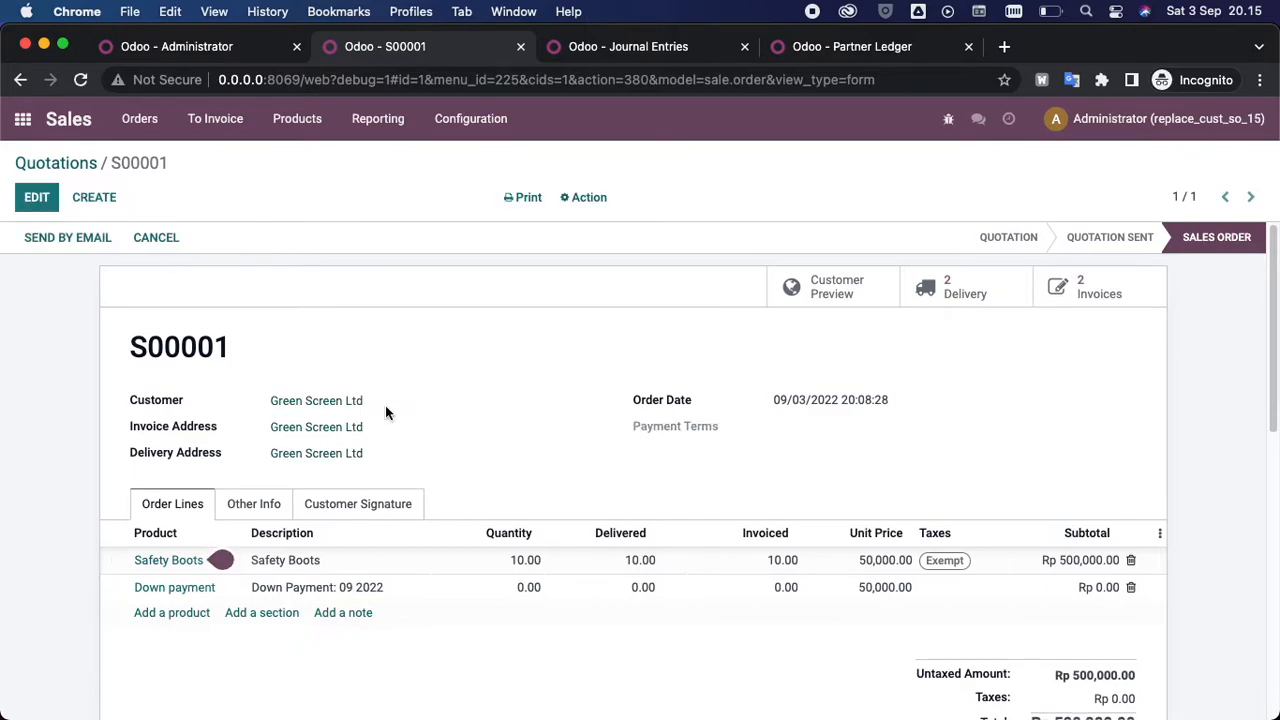
Step: Check the contact on the order's transfers and the delivery address of WH/OUT/00002, returning to sales order S00001
left_click(978, 302)
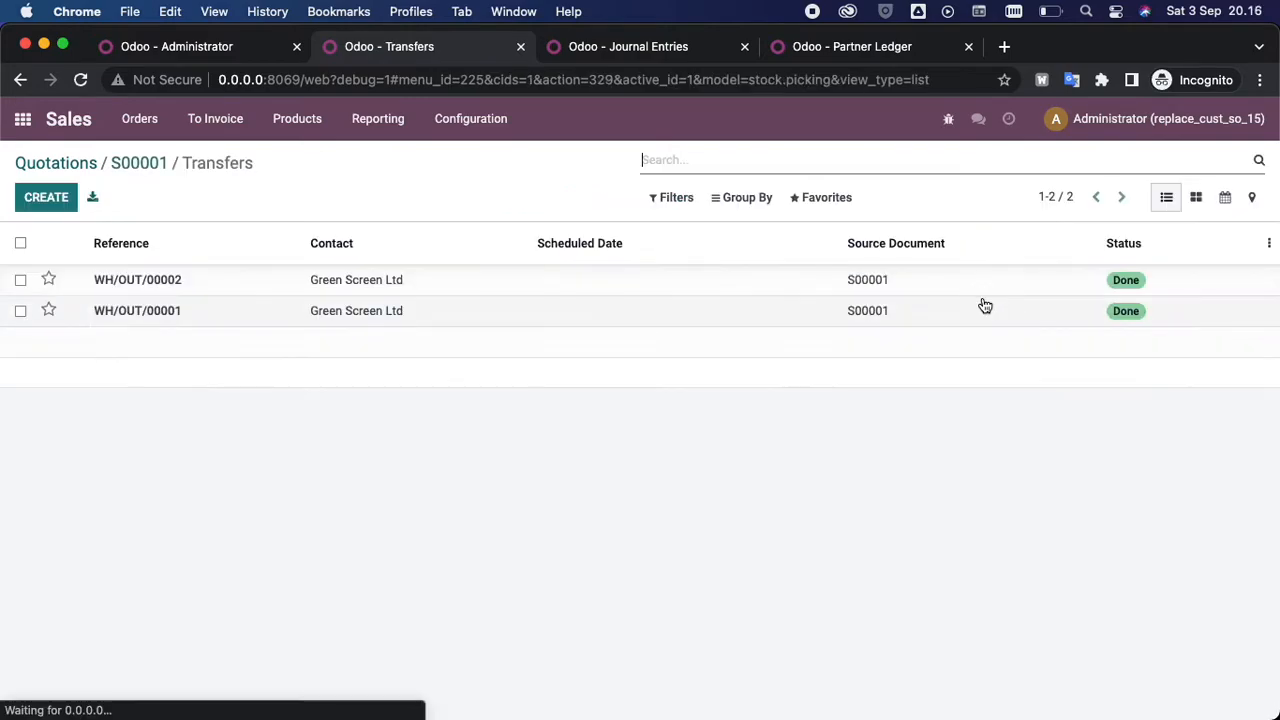
left_click(372, 288)
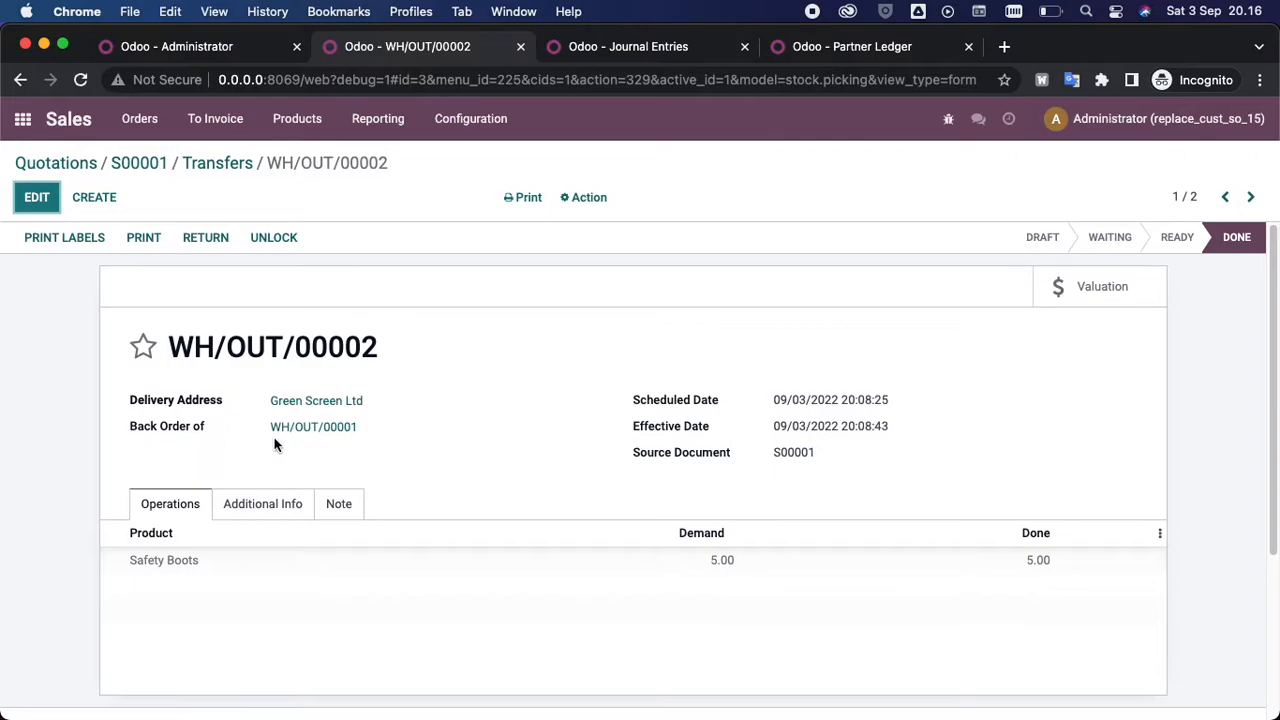
left_click(210, 165)
left_click(158, 166)
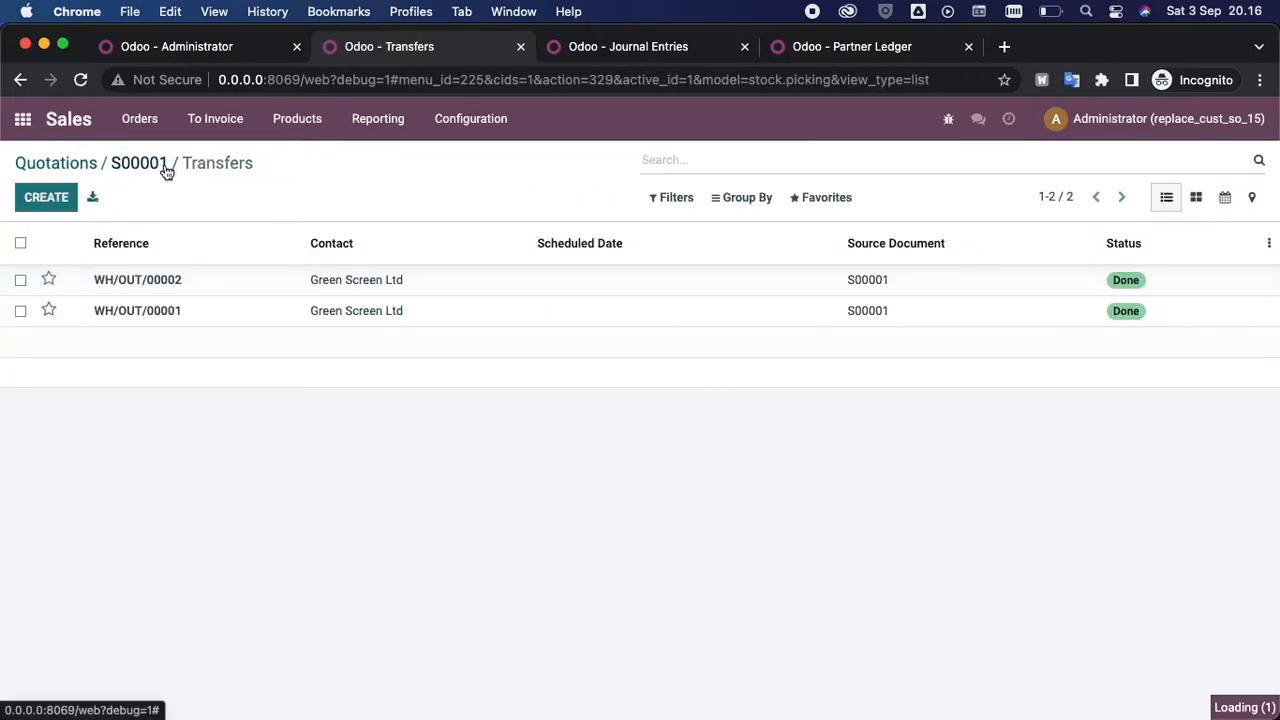
Step: Check the customer on the order's invoices and the partners of all journal entries in a duplicated, unfiltered Journal Entries list
left_click(1113, 293)
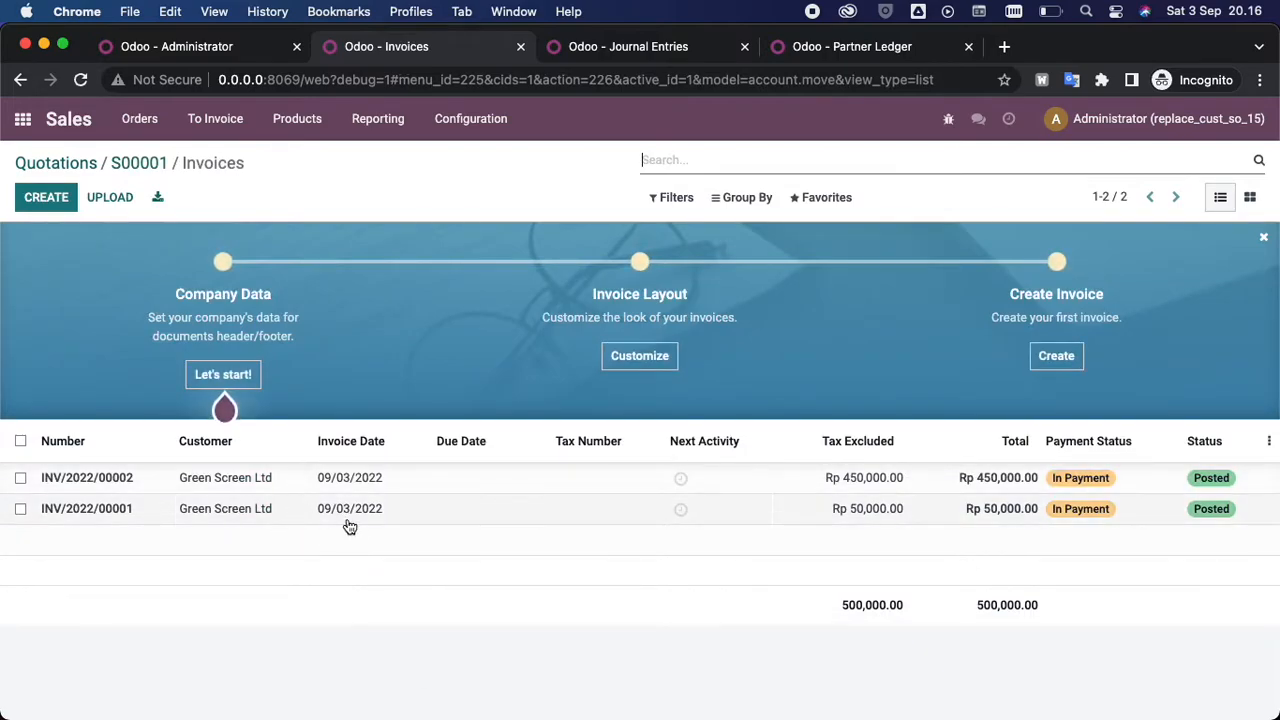
left_click(652, 50)
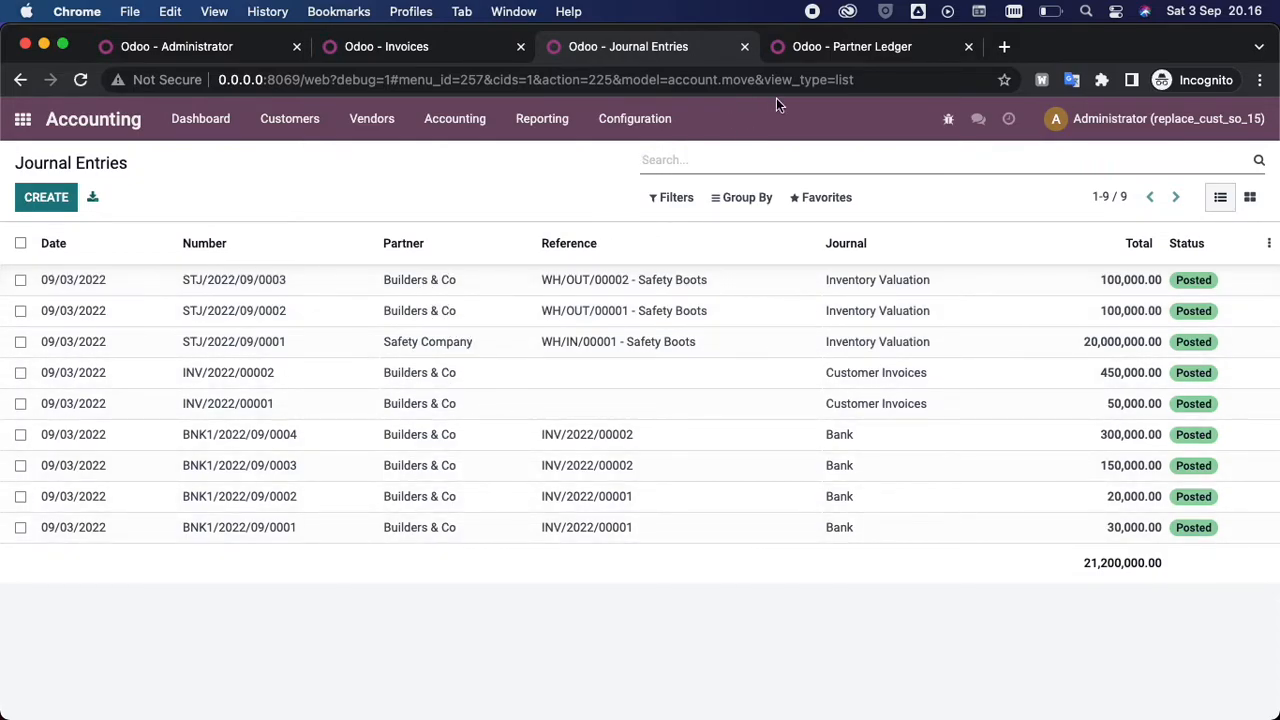
right_click(660, 46)
left_click(728, 172)
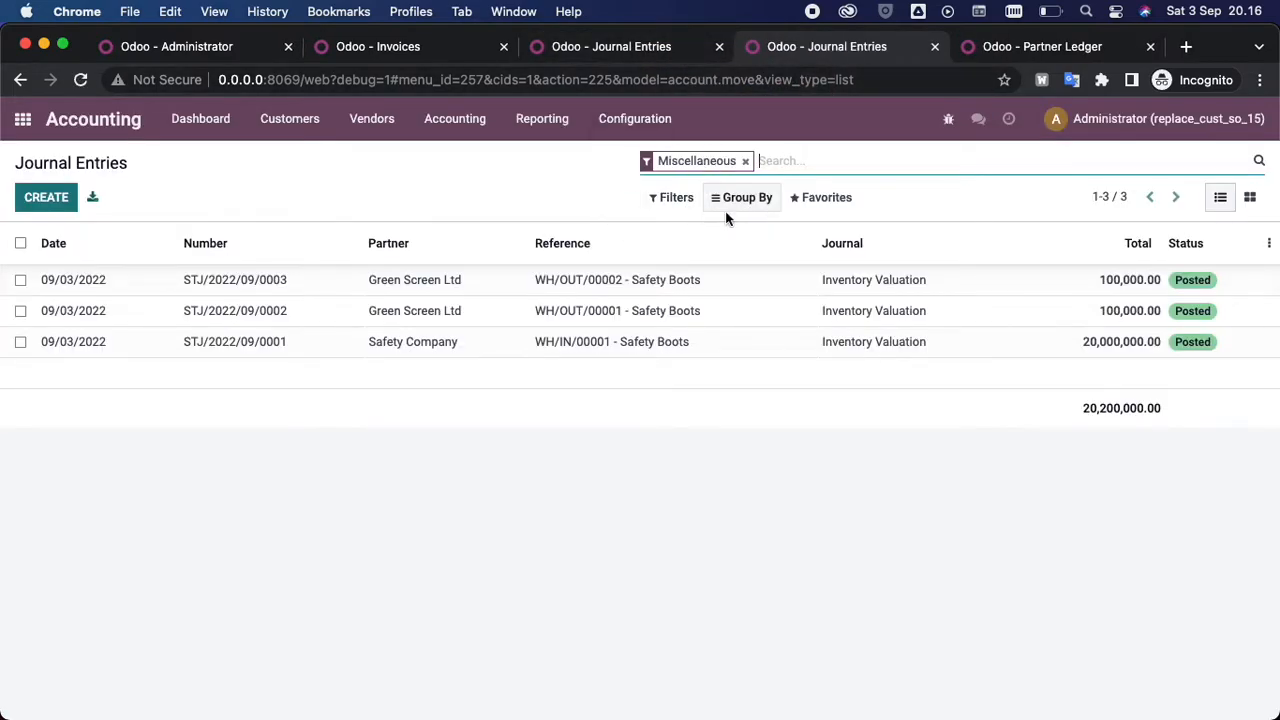
left_click(745, 161)
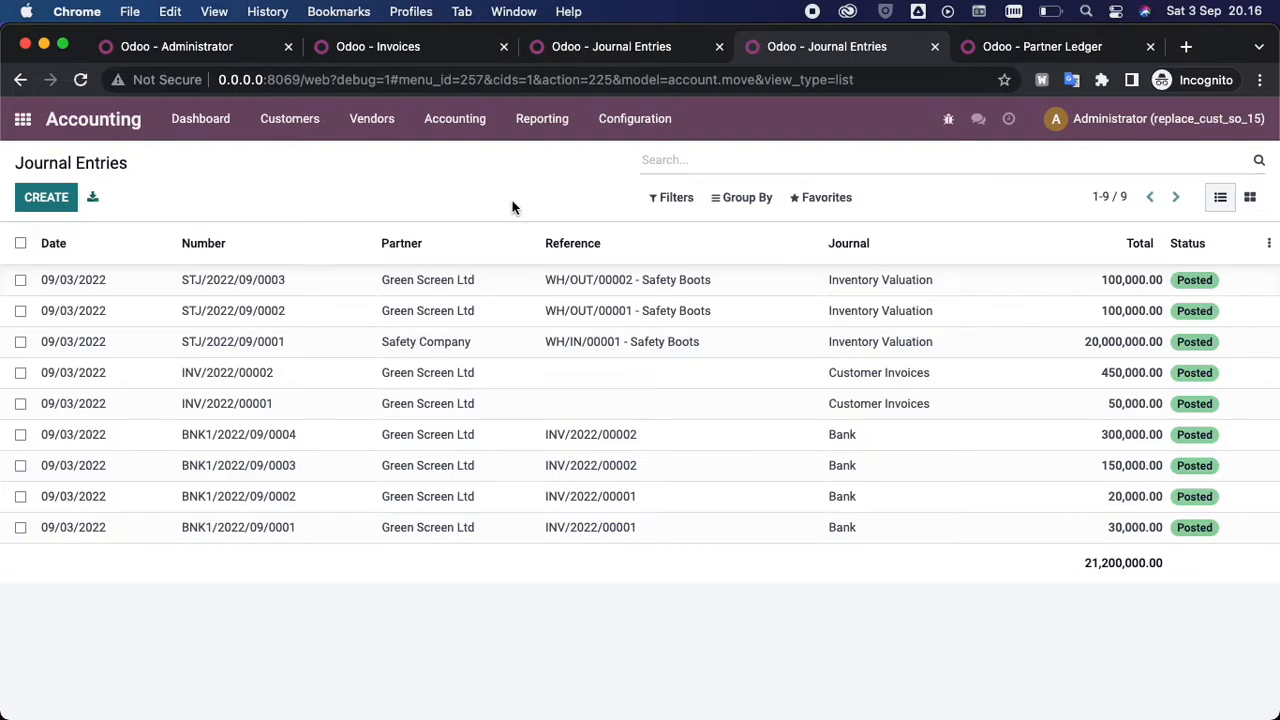
Step: Set the invoice address of sales order S00001 to a newly created contact, Green Lights Company, and save the order
left_click(420, 50)
left_click(240, 52)
left_click(371, 46)
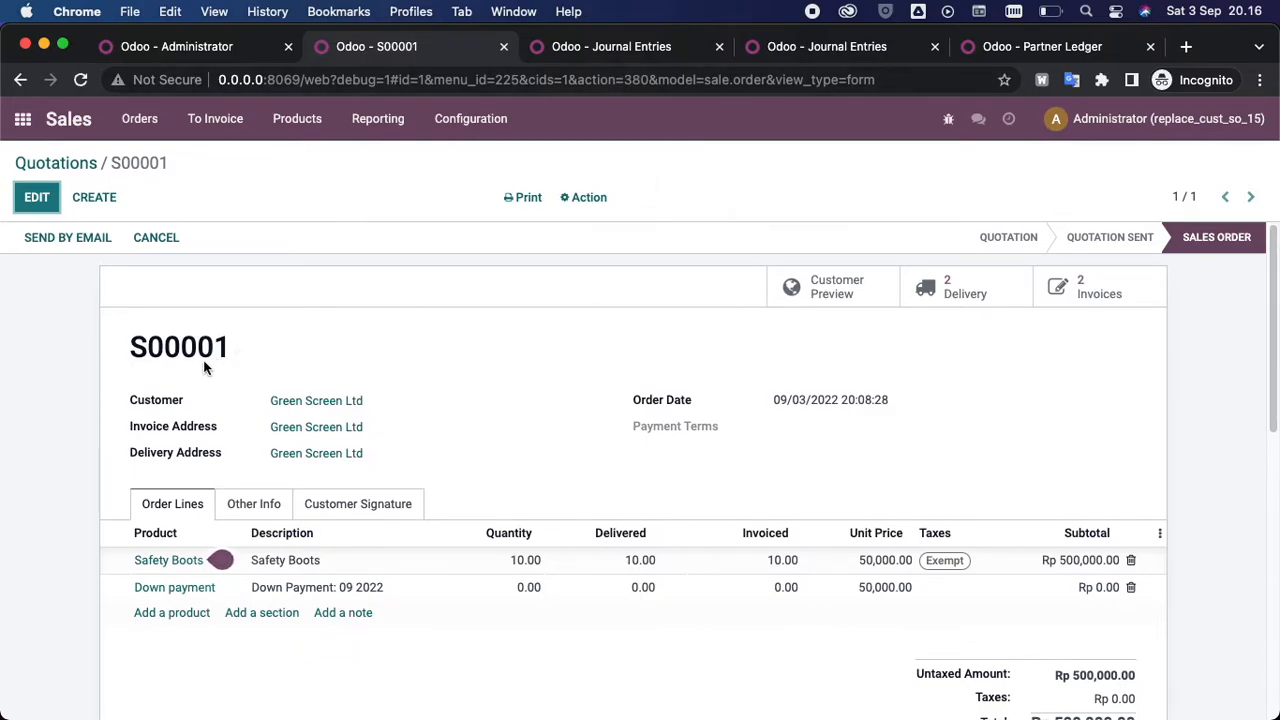
left_click(38, 200)
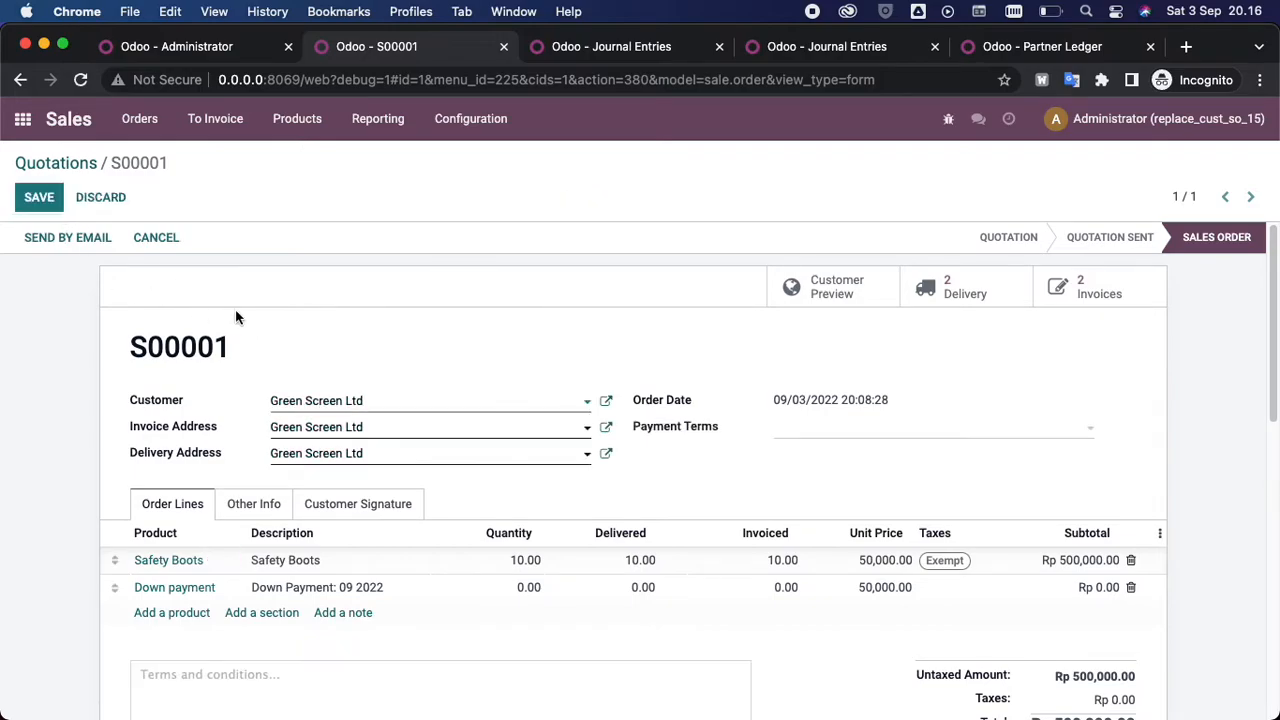
left_click(366, 432)
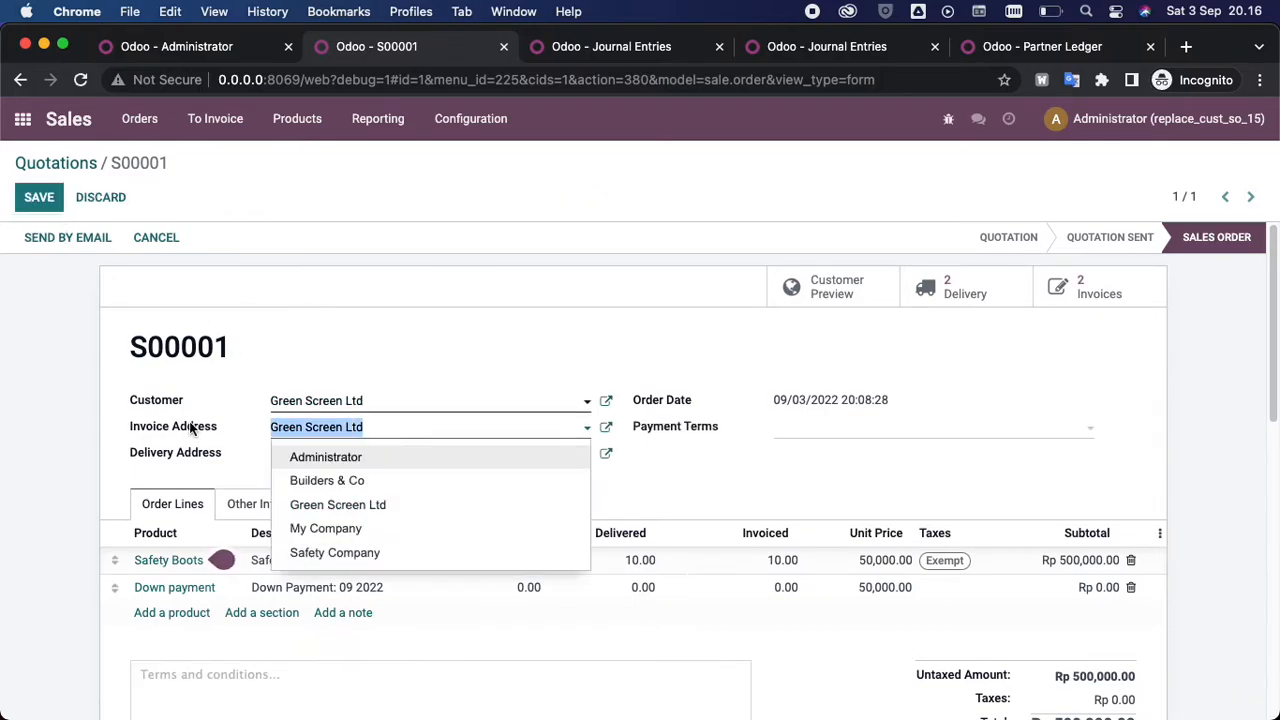
key("BackSpace")
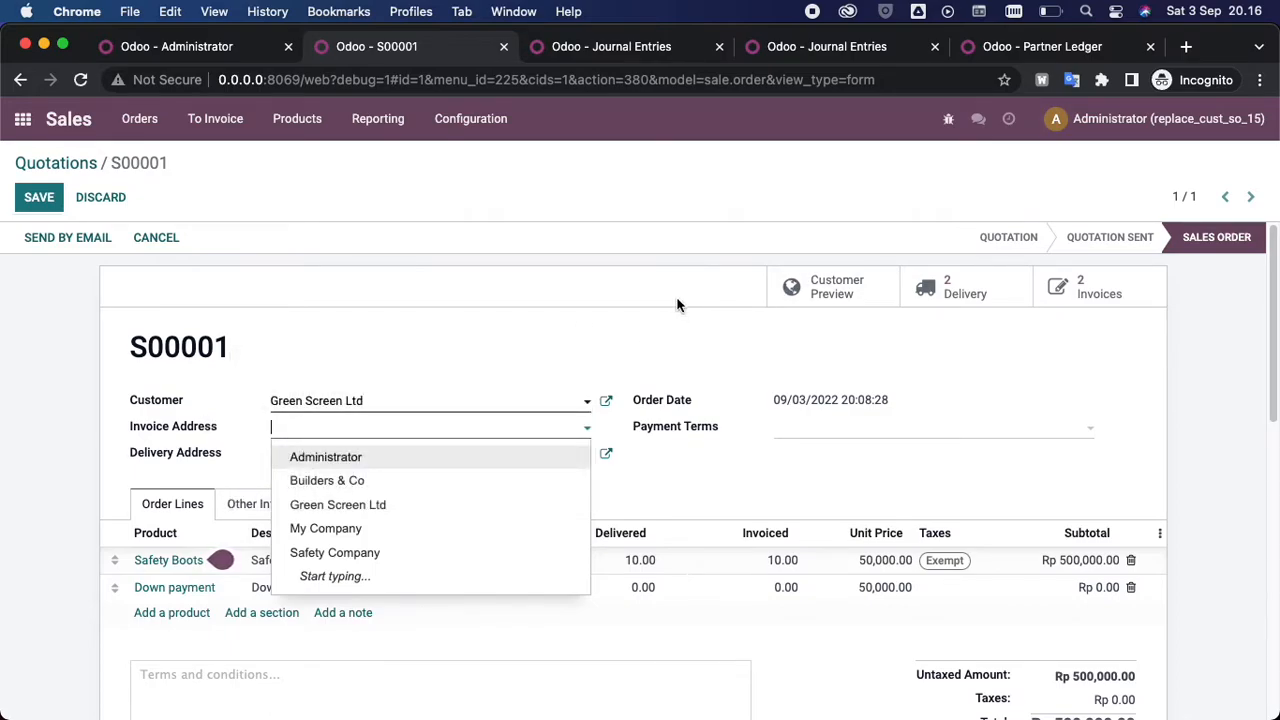
type("Green li")
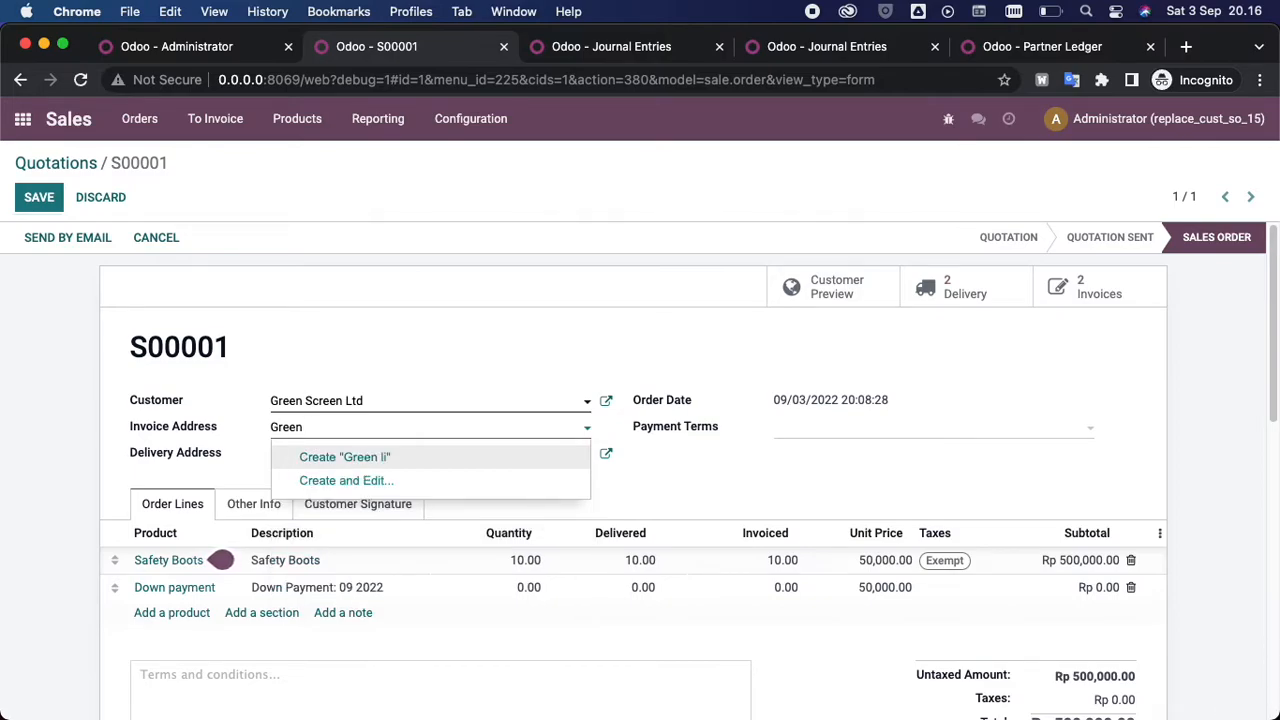
type("ghts Company")
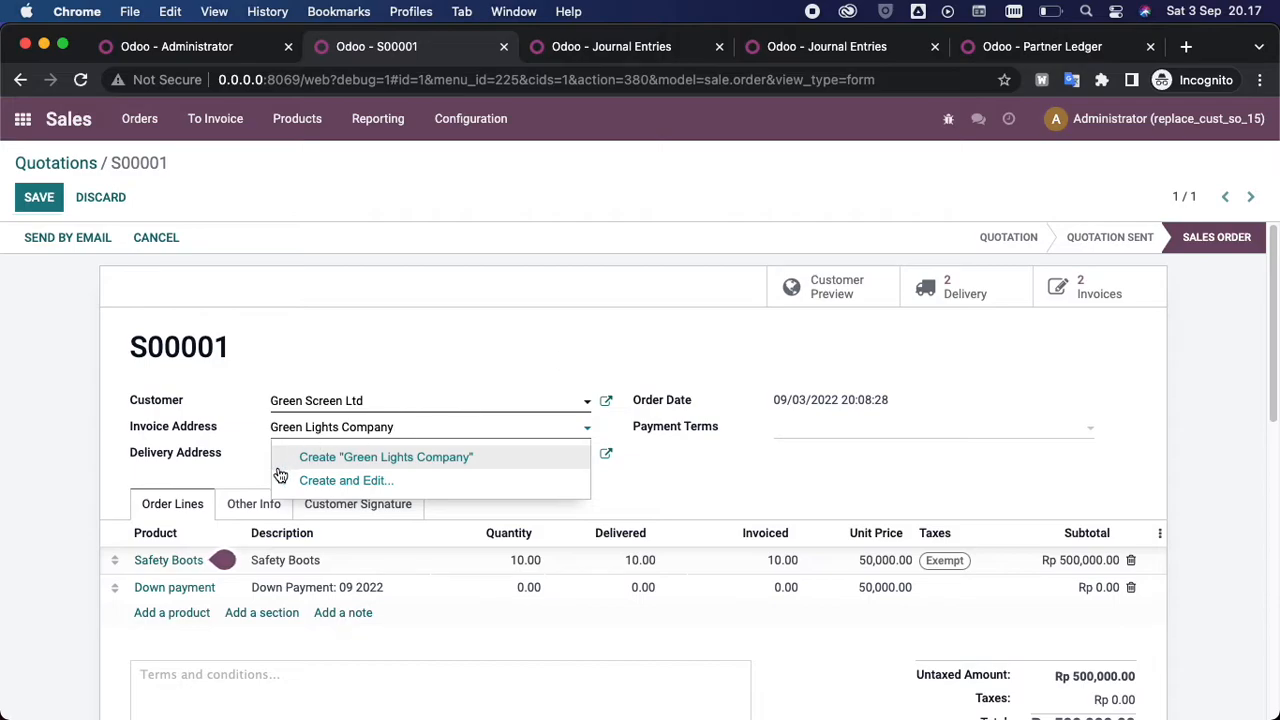
left_click(366, 462)
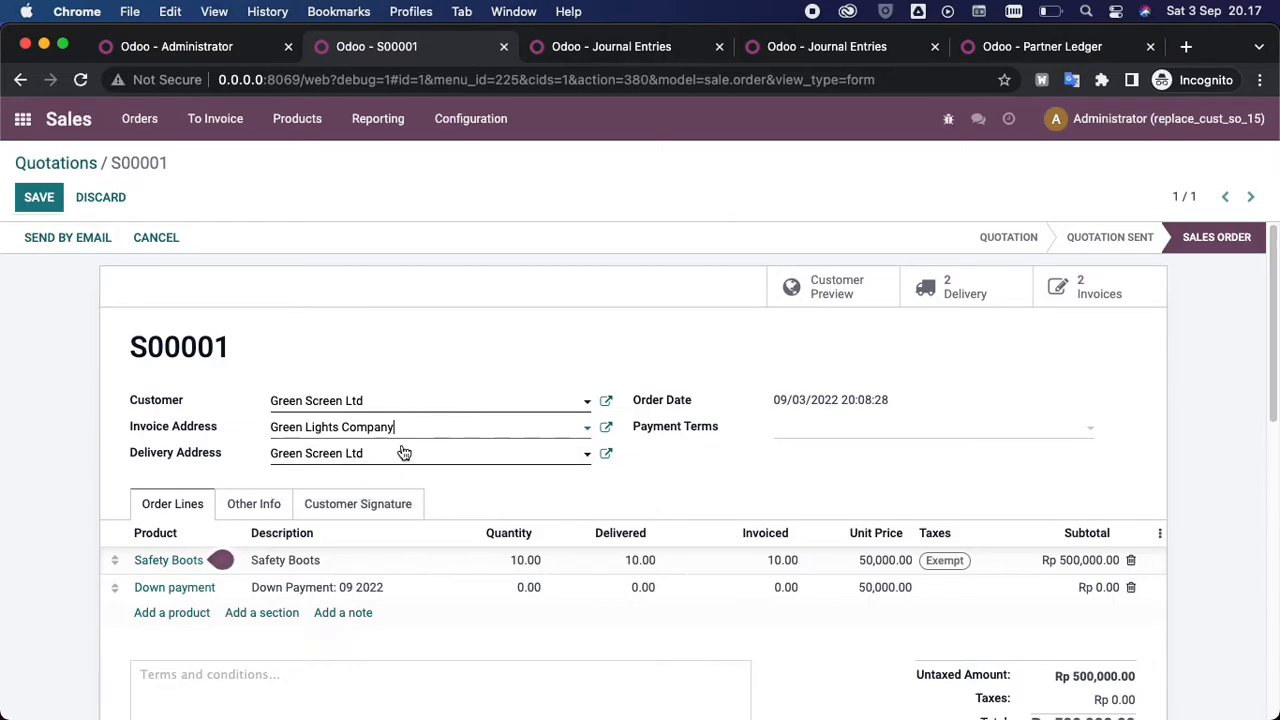
left_click(46, 200)
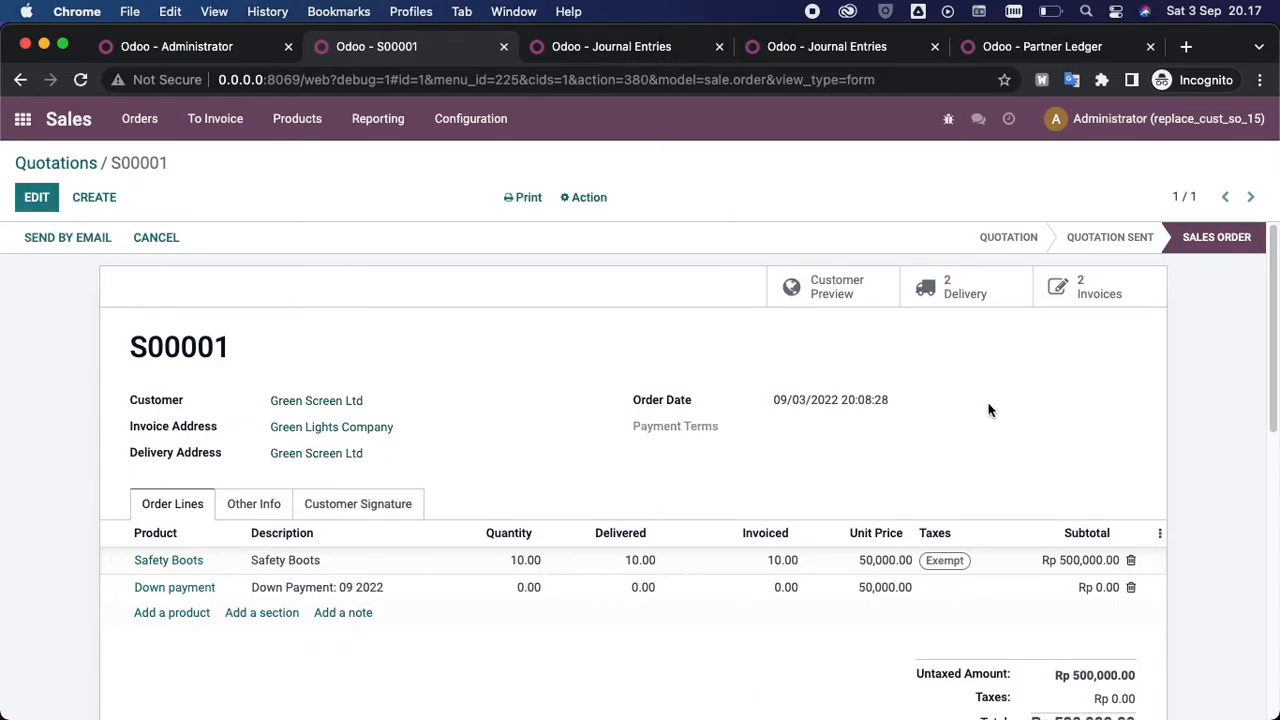
Step: Check the contact on the transfers and the customer on the invoices of sales order S00001
left_click(980, 292)
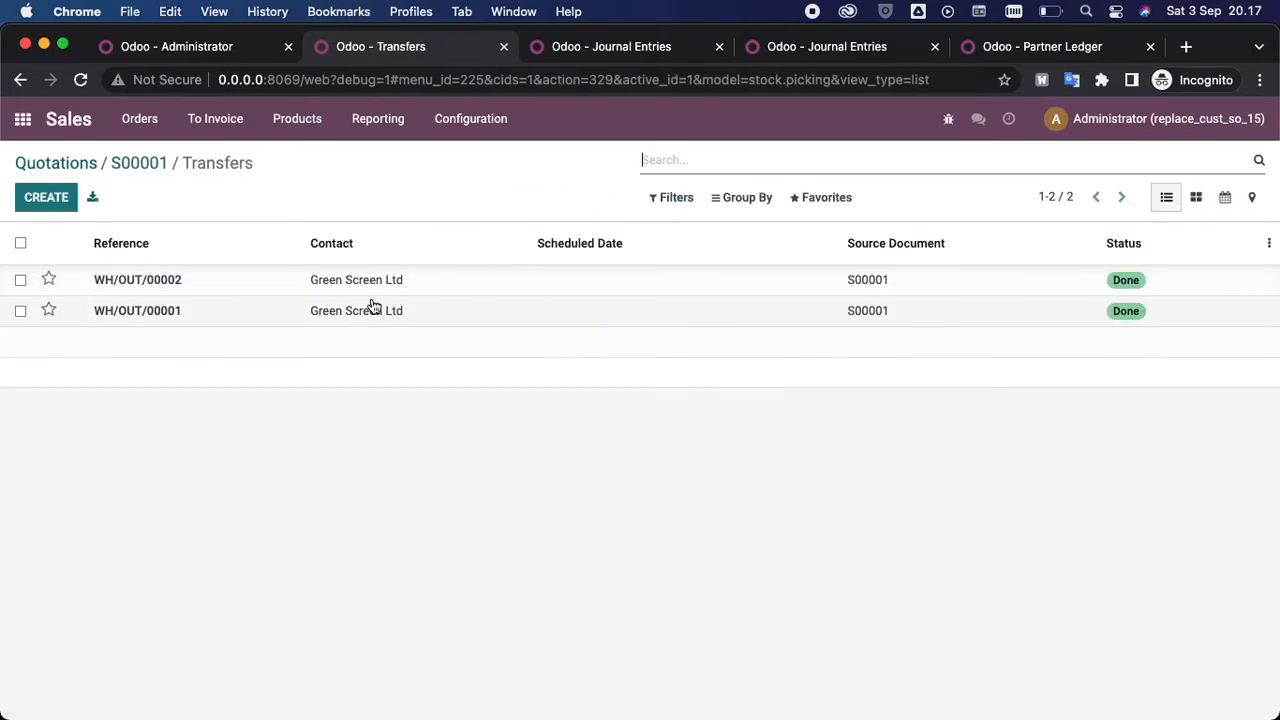
left_click(139, 163)
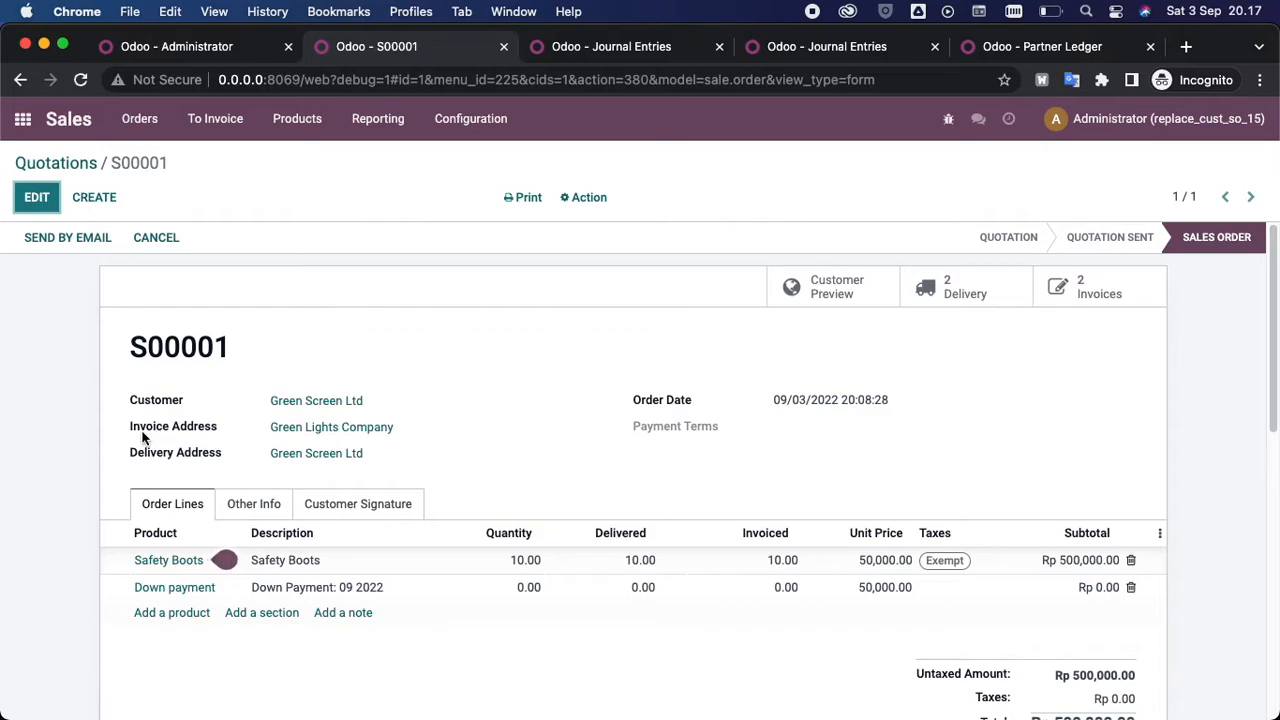
left_click(1082, 303)
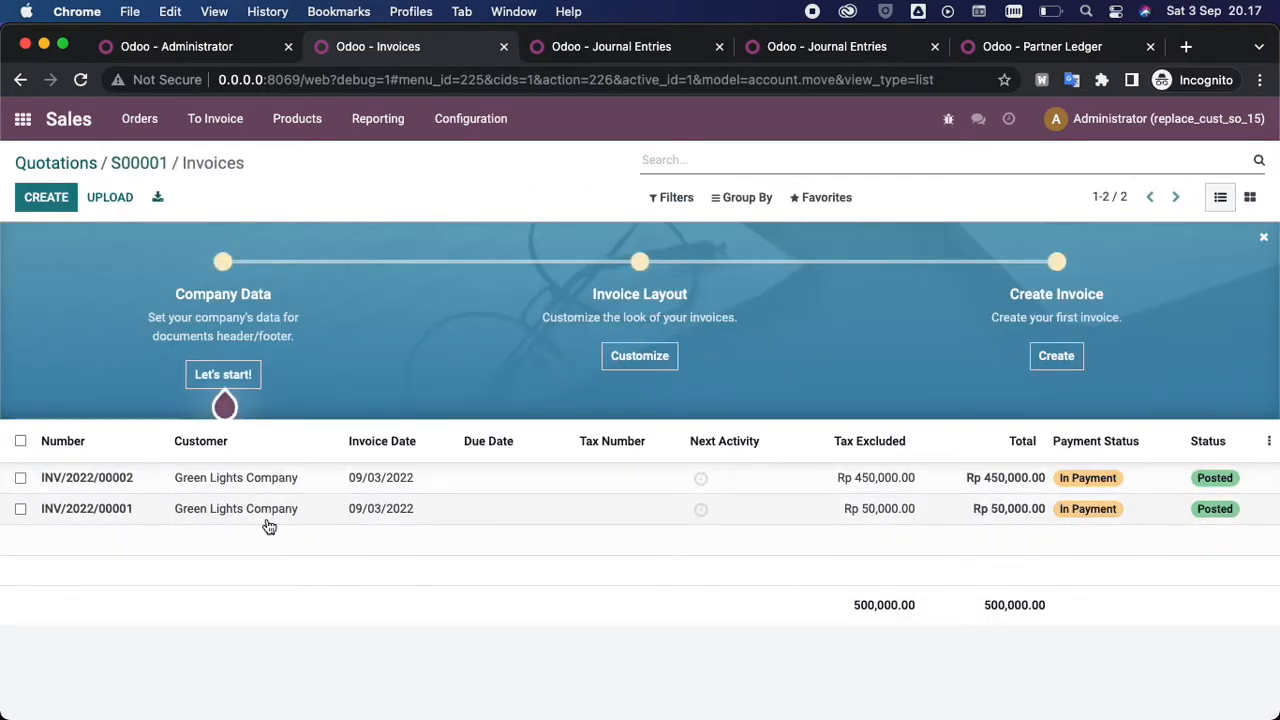
Step: Open the Rp 150,000.00 payment of invoice INV/2022/00002, check its customer and return to the invoice
left_click(302, 484)
scroll(777, 469, "down", 4)
scroll(858, 515, "down", 2)
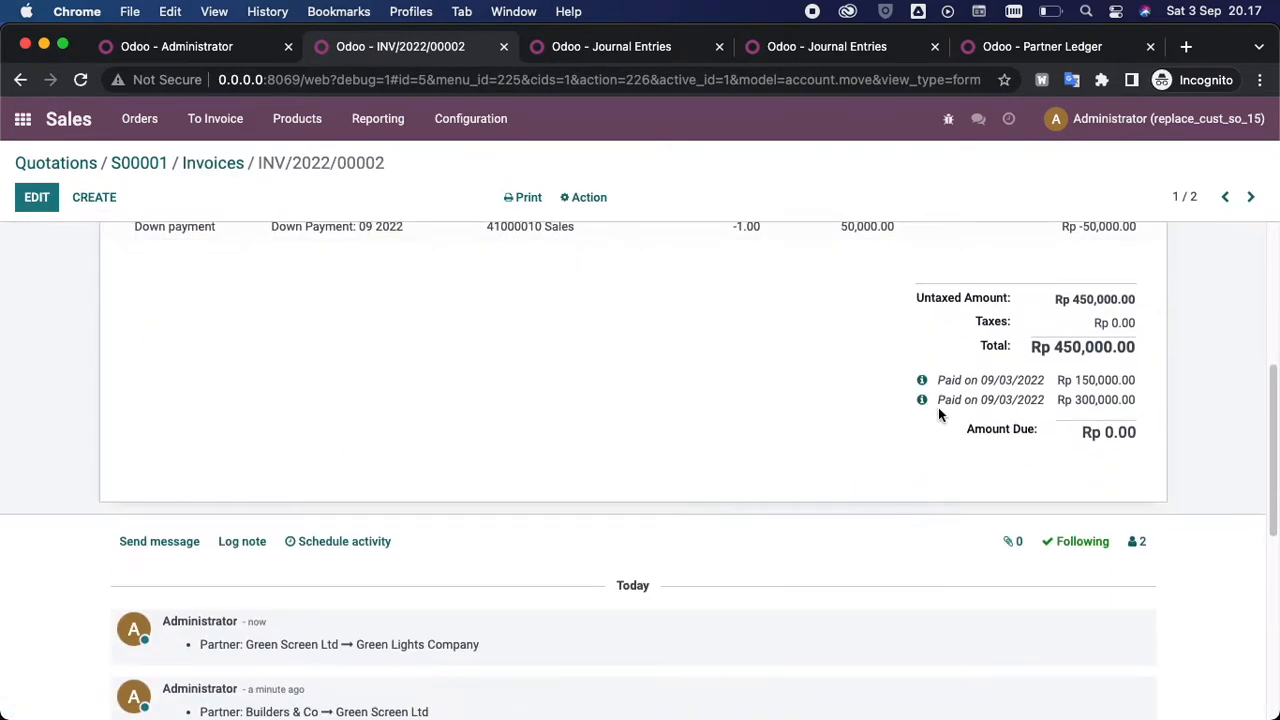
left_click(922, 380)
left_click(880, 447)
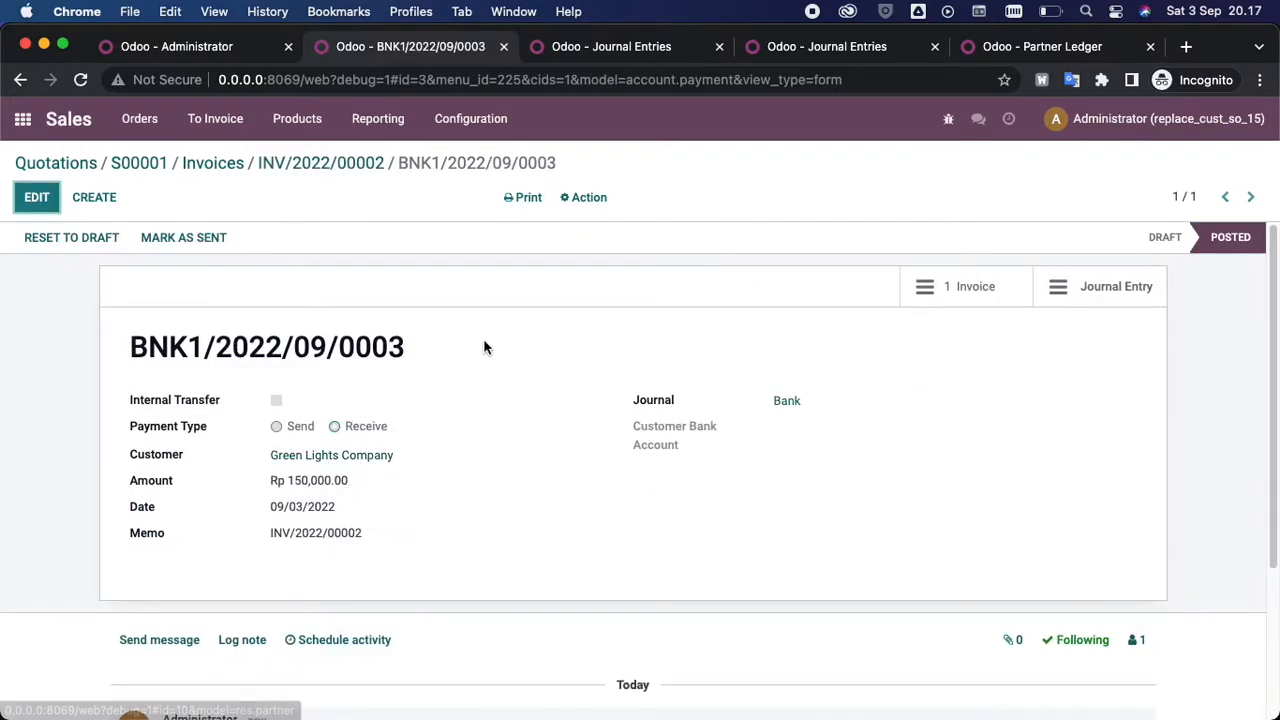
left_click(303, 172)
Step: Reload the duplicated Journal Entries list without the Miscellaneous filter and compare its partners with the original list
left_click(655, 40)
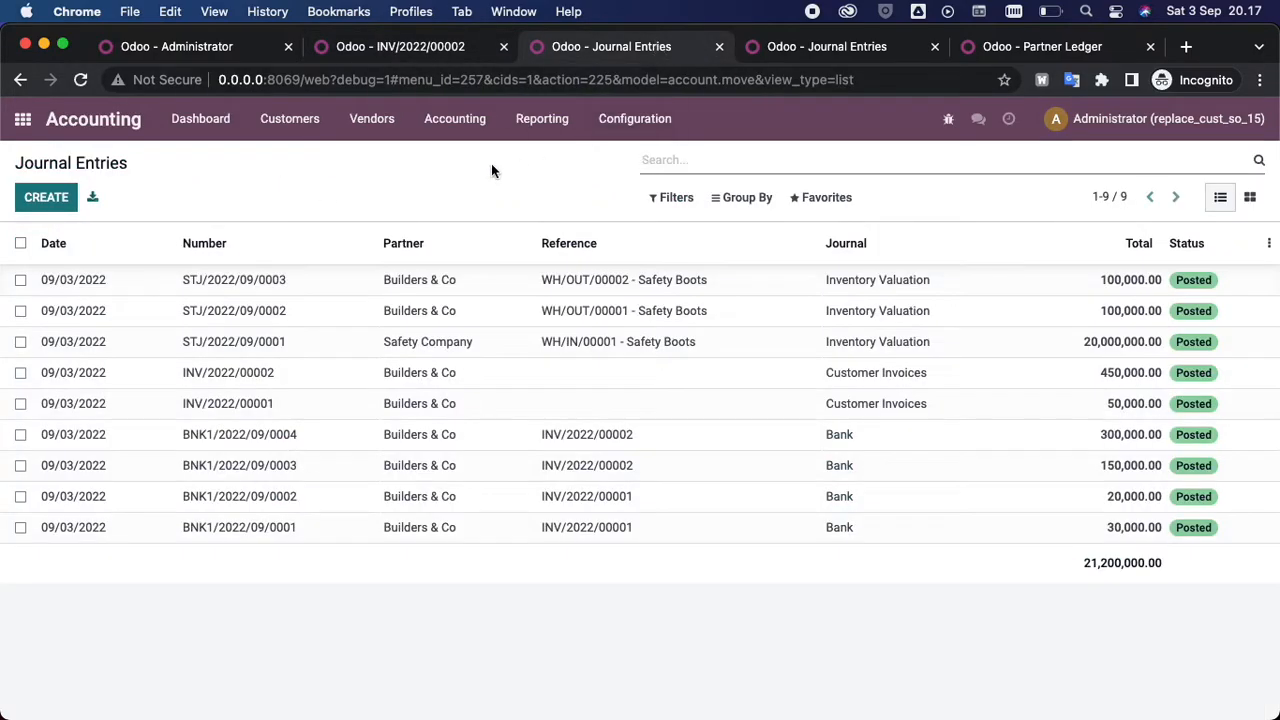
left_click(858, 44)
left_click(81, 84)
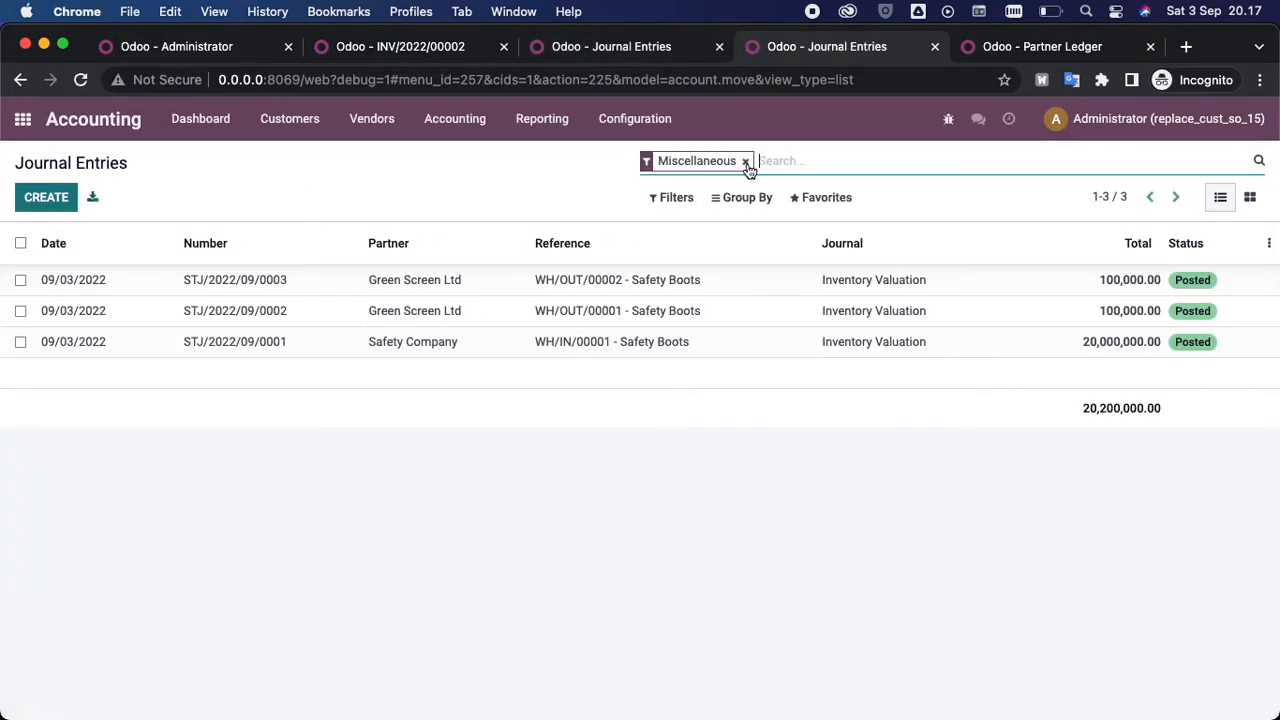
left_click(745, 161)
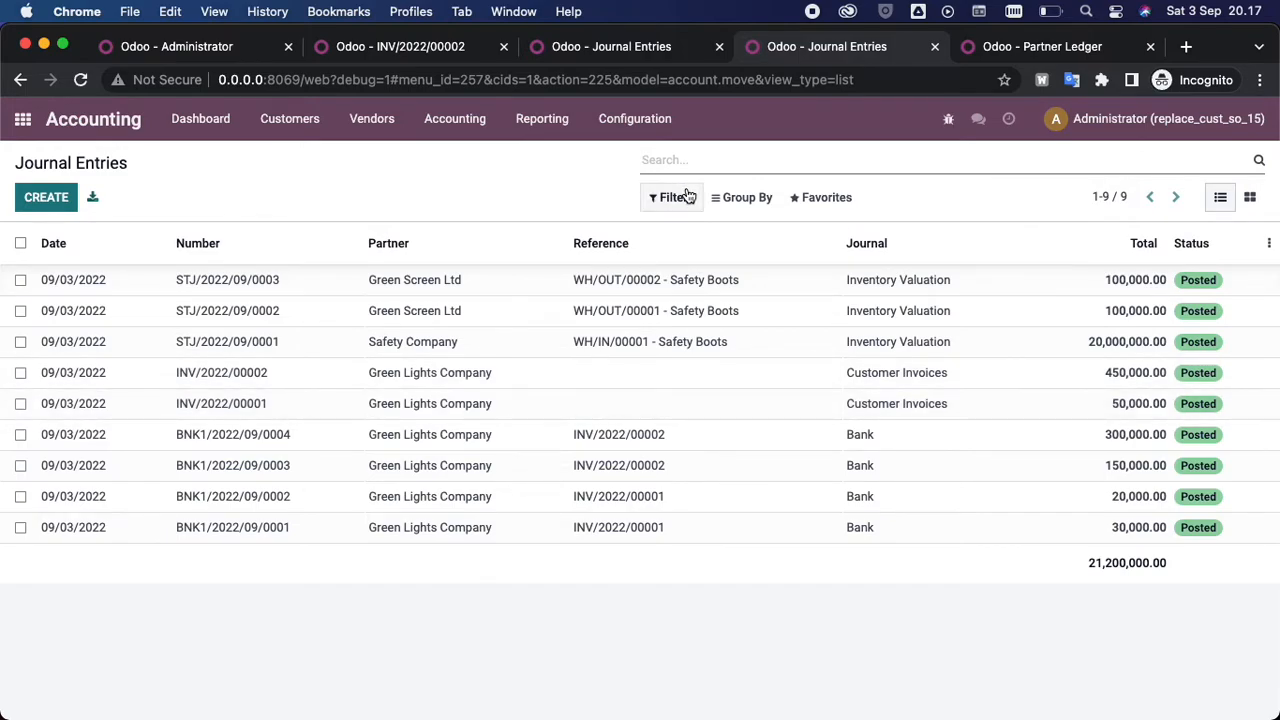
Step: Set the delivery address of sales order S00001 to a newly created contact, The Freight, and save the order
left_click(430, 46)
scroll(213, 288, "up", 10)
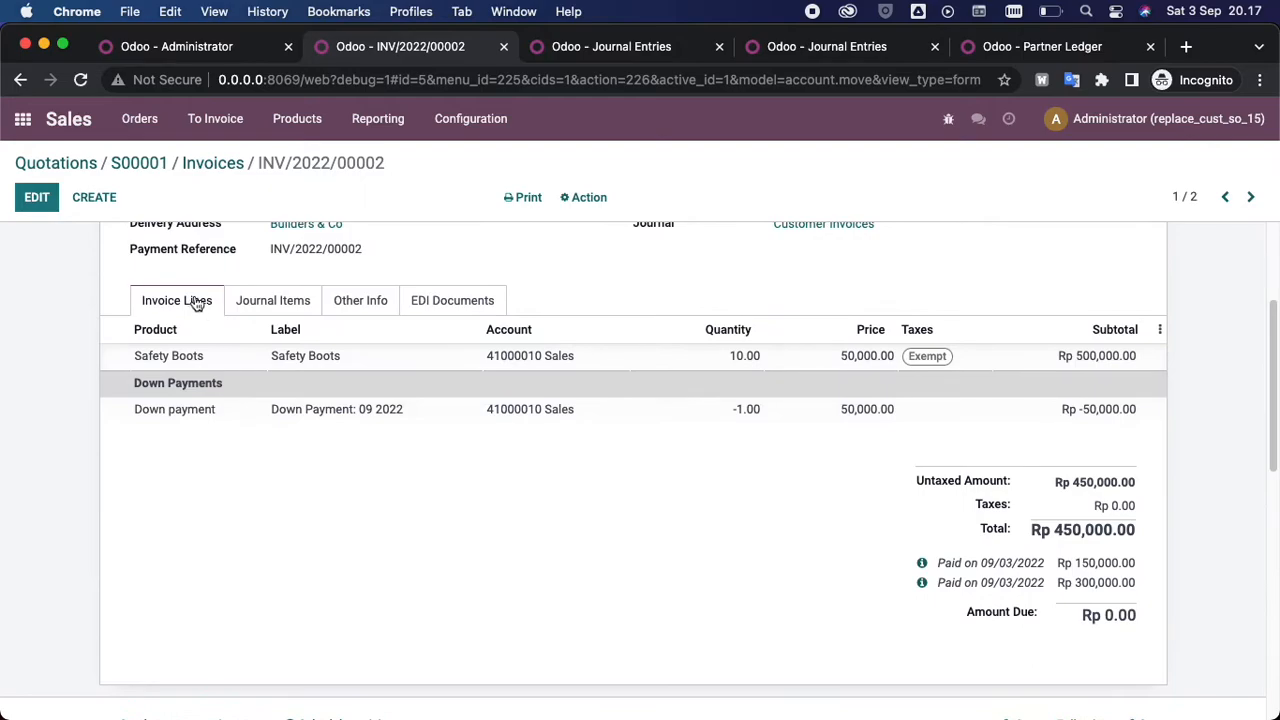
left_click(40, 200)
left_click(125, 163)
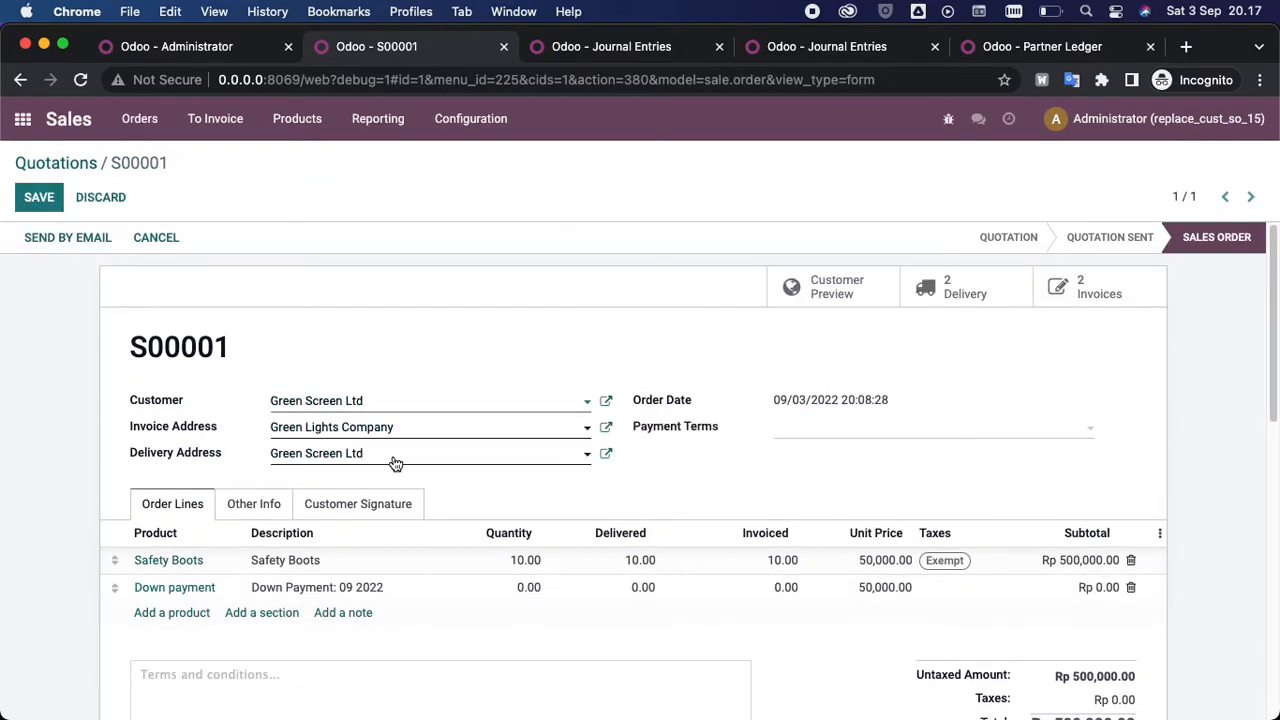
left_click(395, 462)
key("BackSpace")
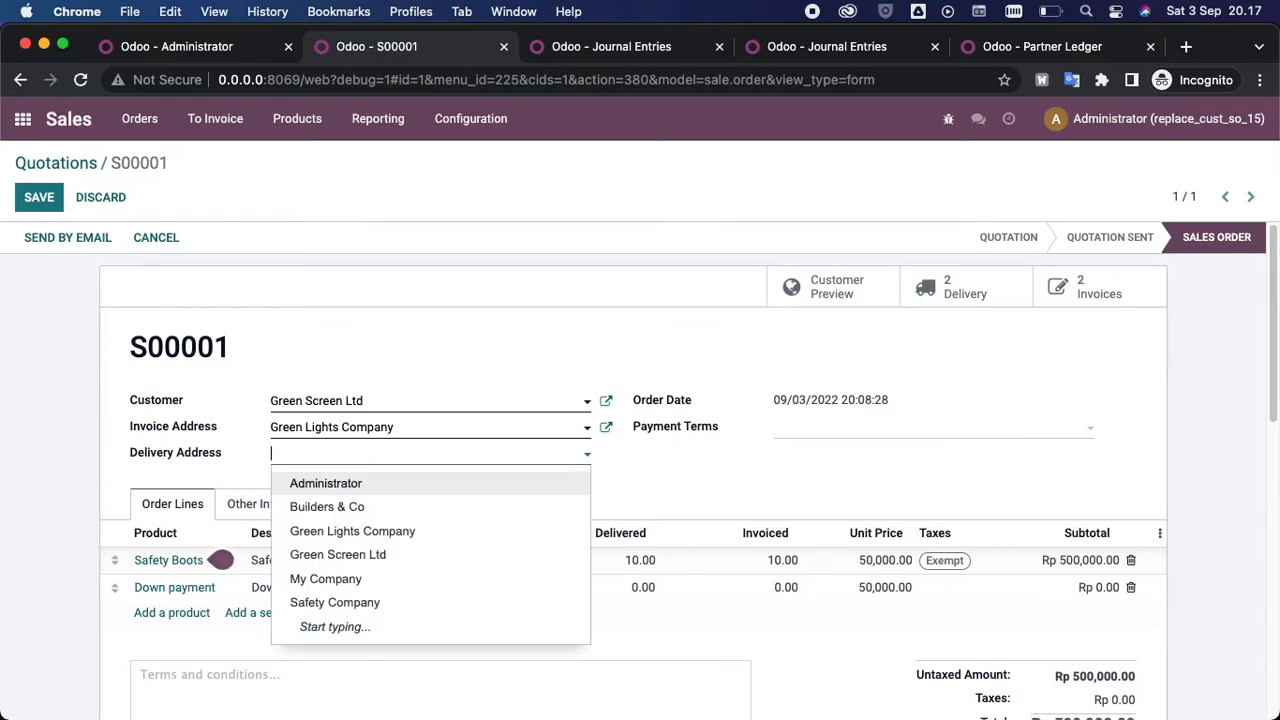
type("The Frei")
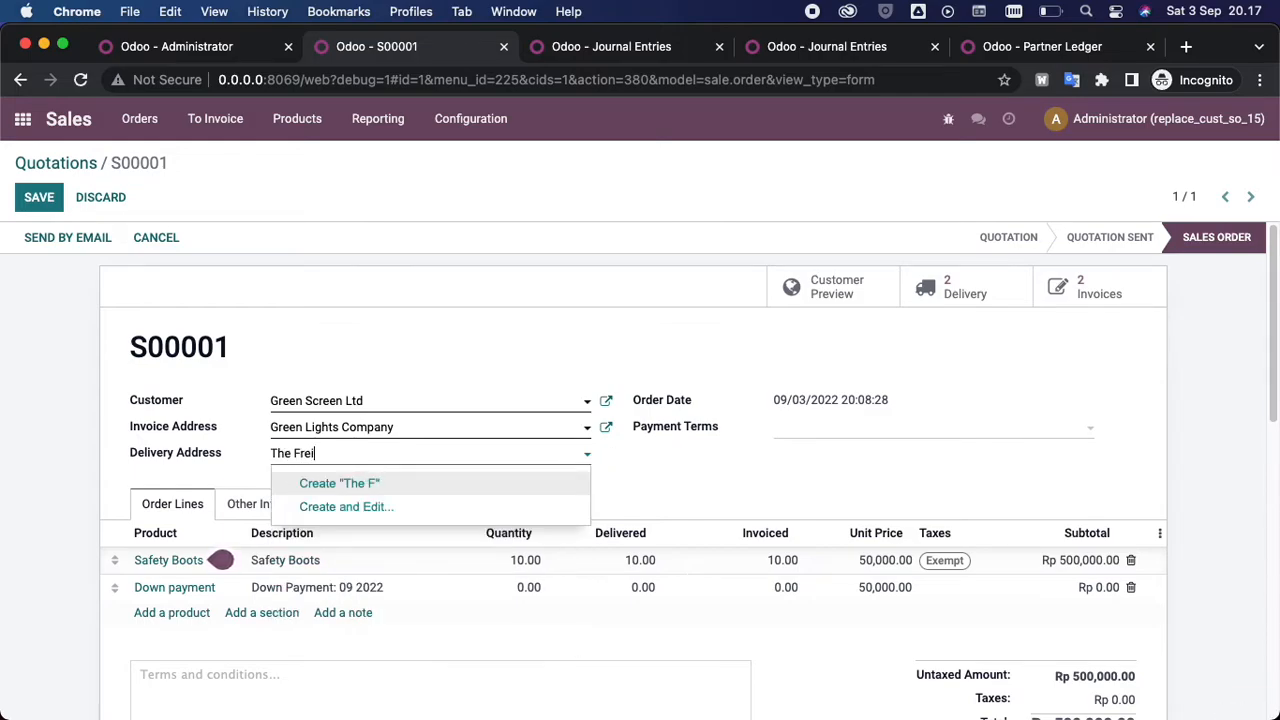
type("ght")
left_click(376, 485)
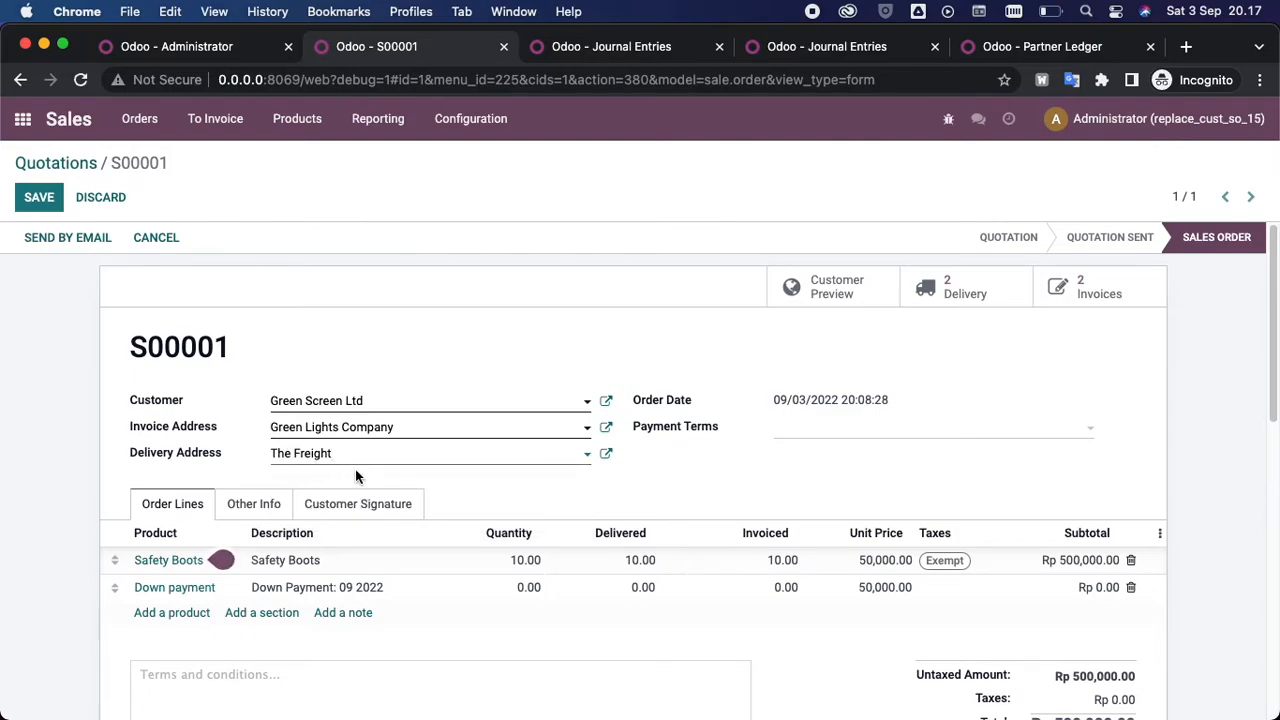
left_click(37, 203)
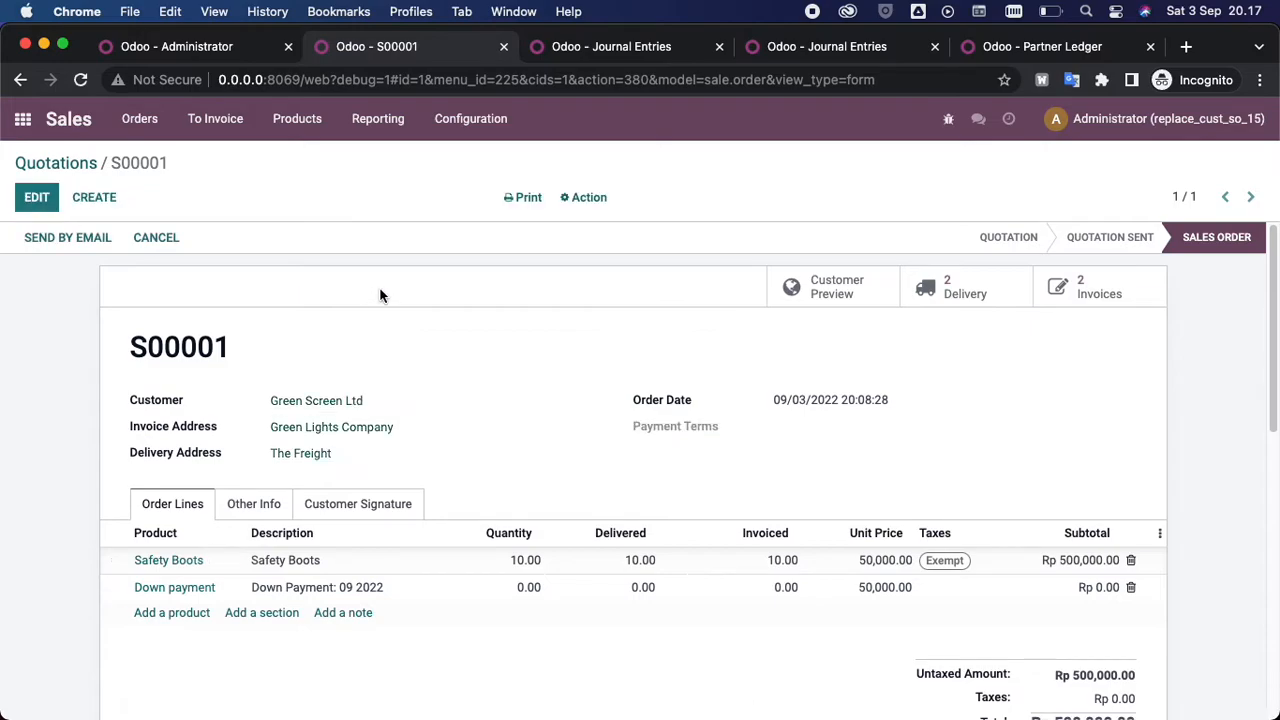
Step: Check the contact on the order's transfers and the partners in the reloaded Journal Entries list without the Miscellaneous filter
left_click(986, 296)
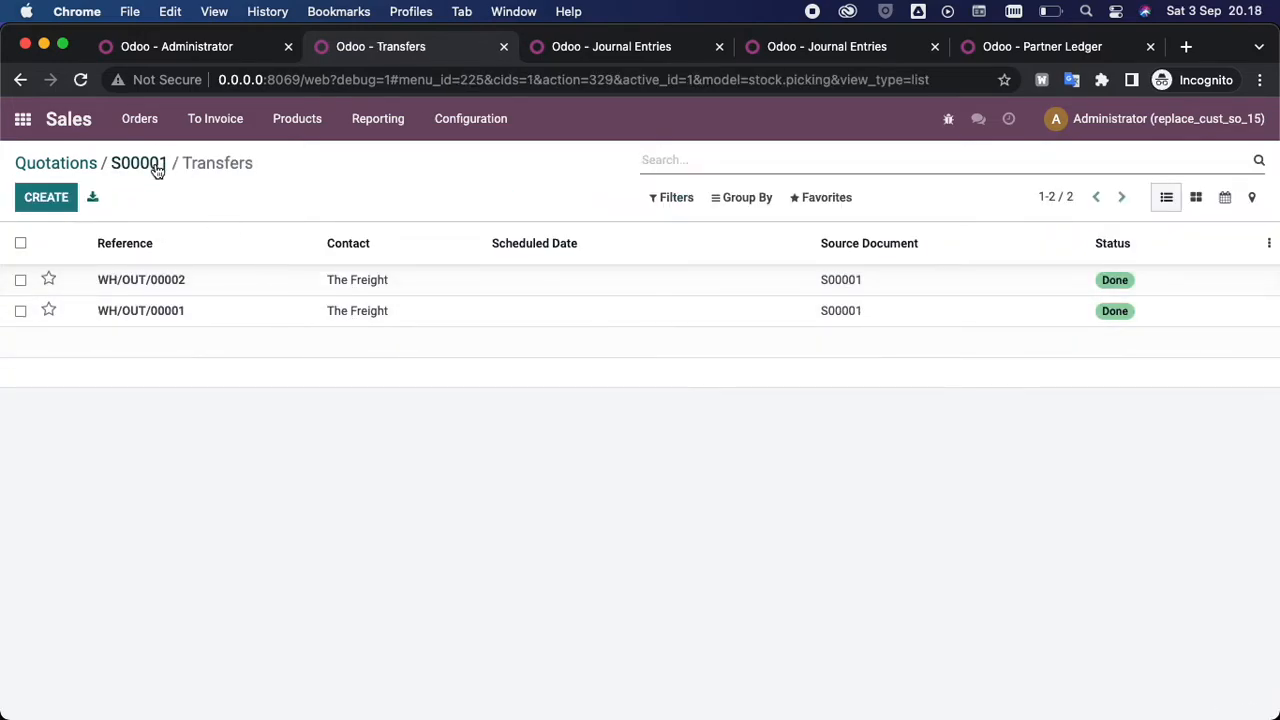
left_click(789, 49)
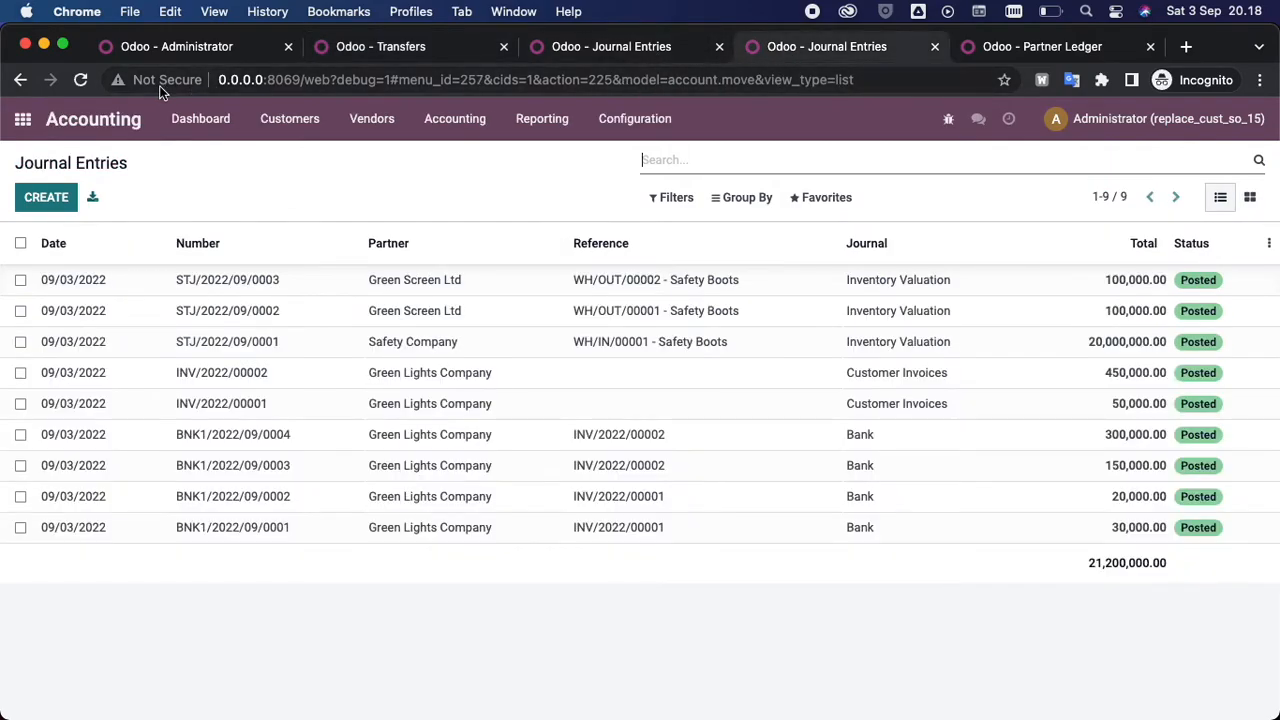
left_click(82, 80)
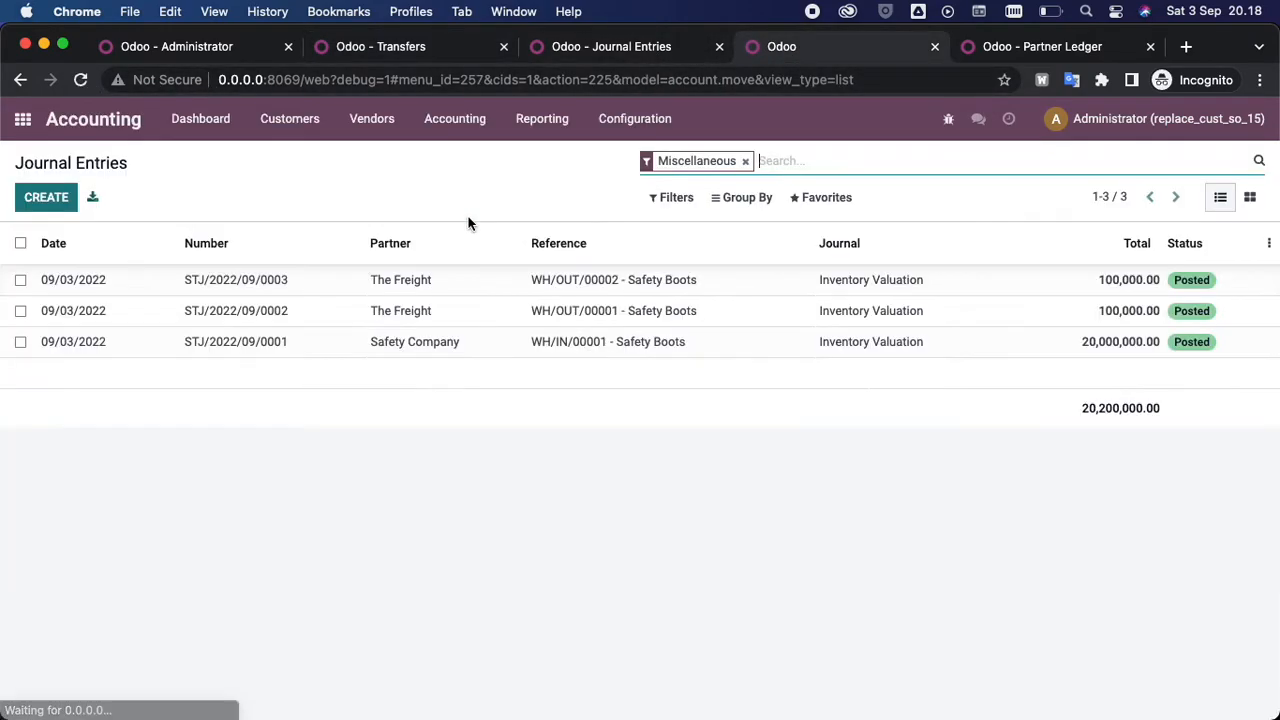
left_click(747, 161)
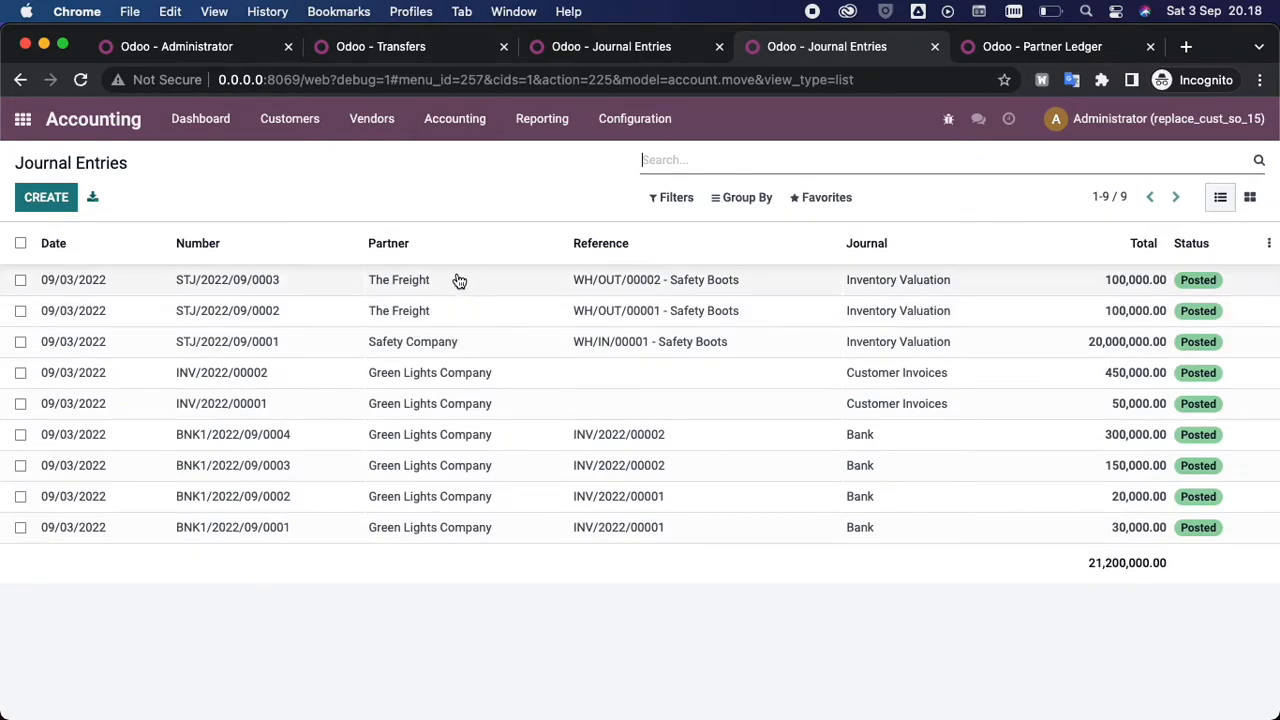
Step: Check the customer on the invoices of sales order S00001 and return to the order
left_click(412, 46)
left_click(145, 165)
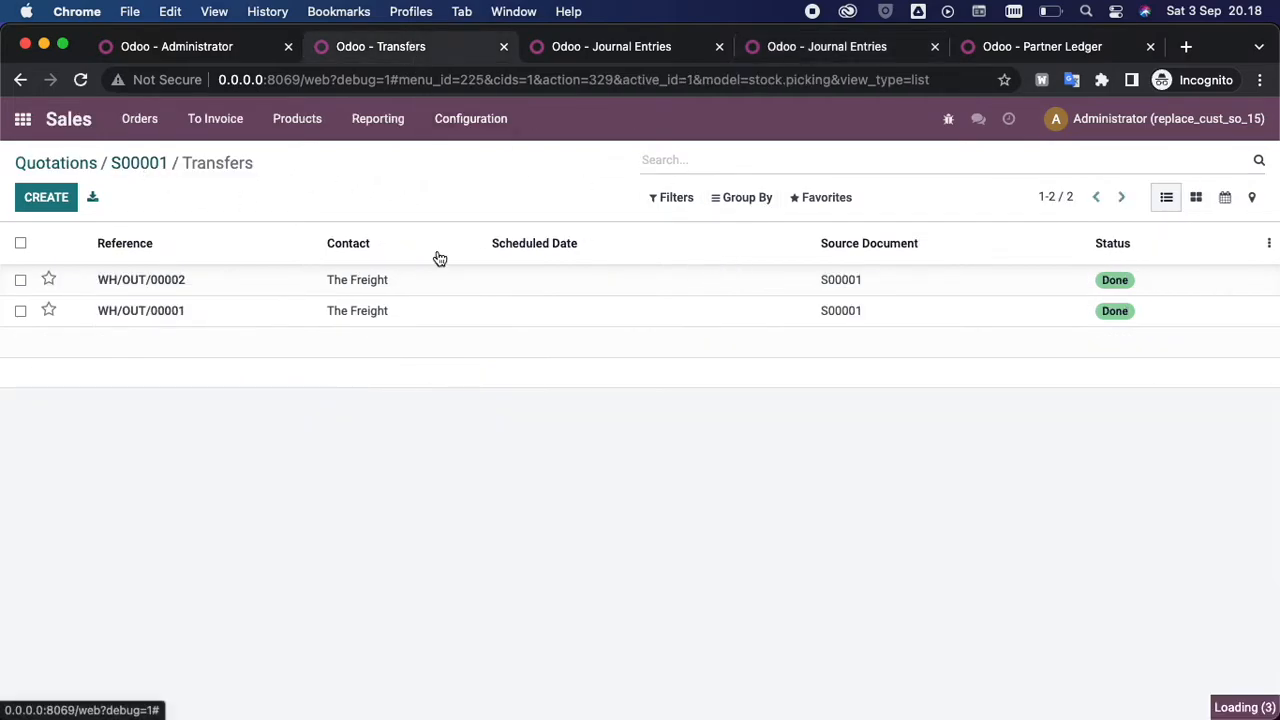
left_click(1100, 290)
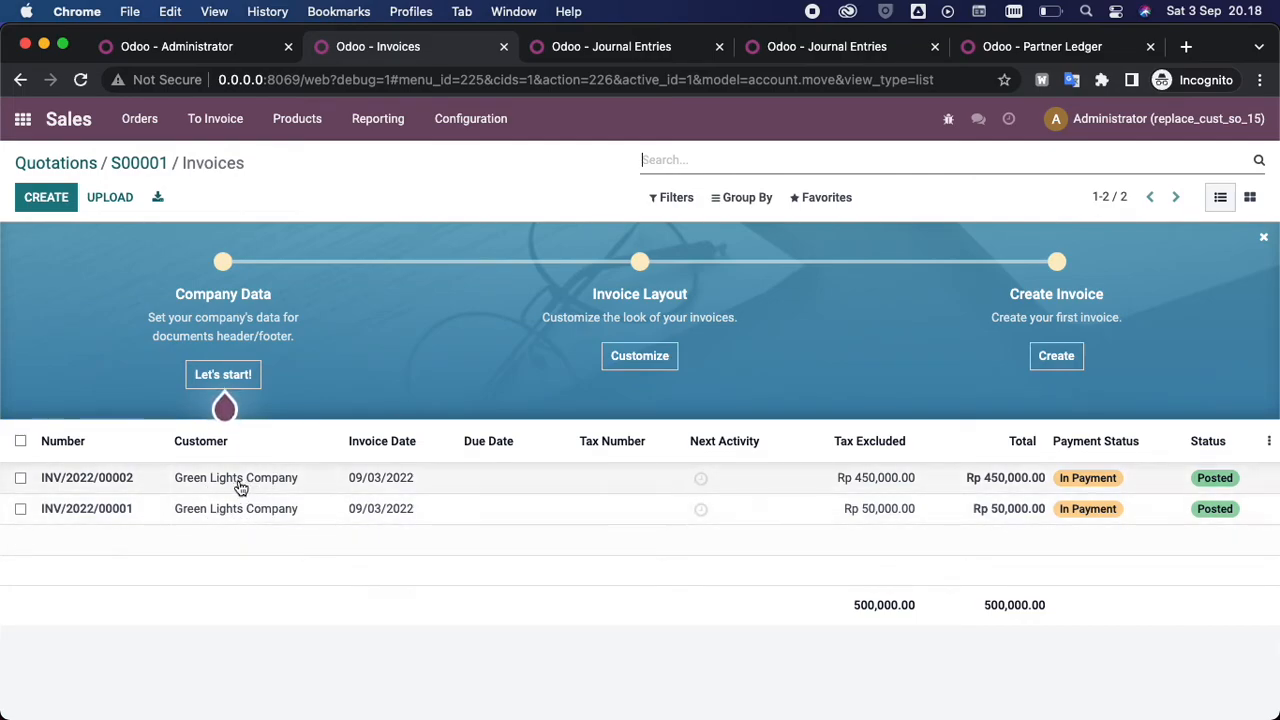
left_click(140, 163)
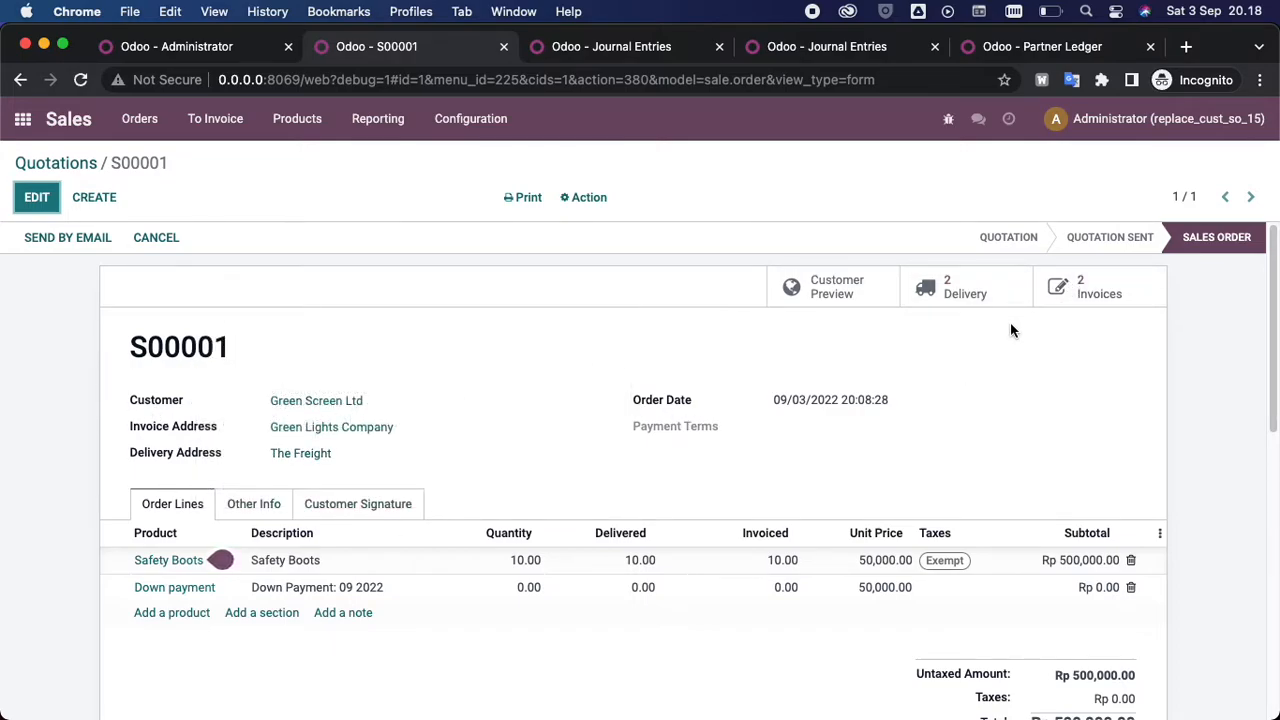
left_click(327, 358)
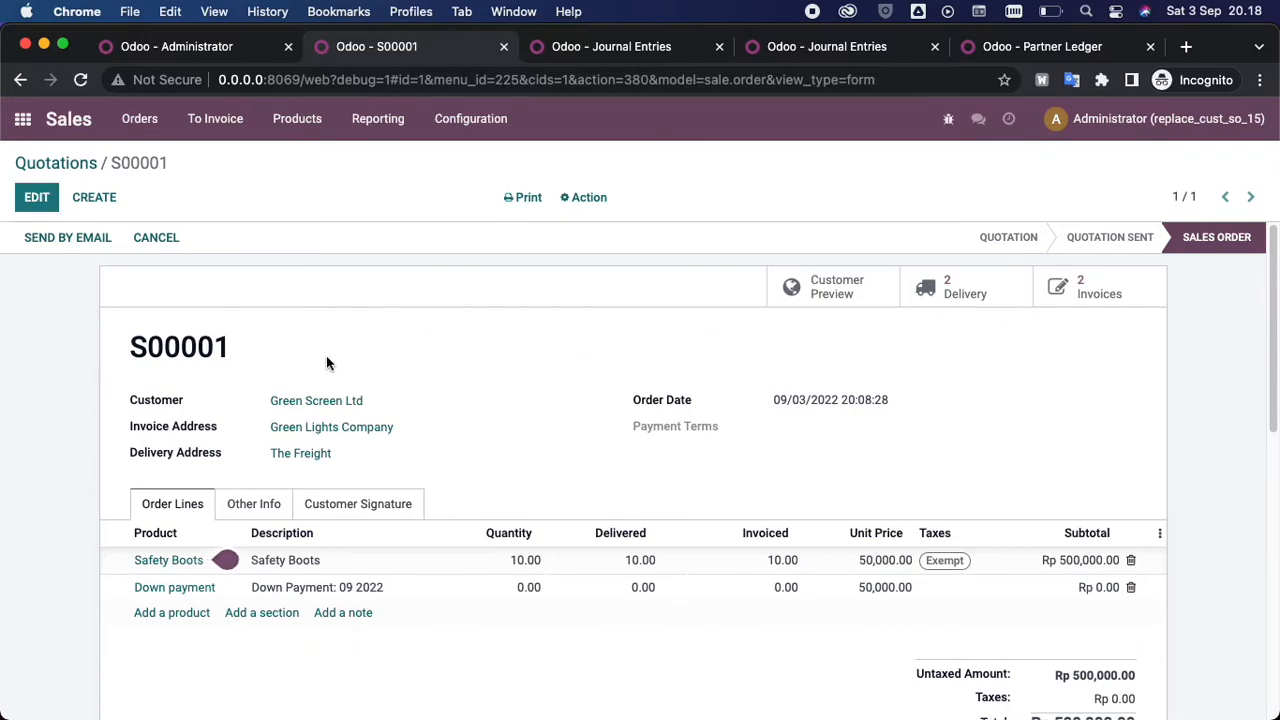
Step: Duplicate the Partner Ledger page and expand the Green Lights Company and Builders & Co entries in the copy to examine them
left_click(1034, 49)
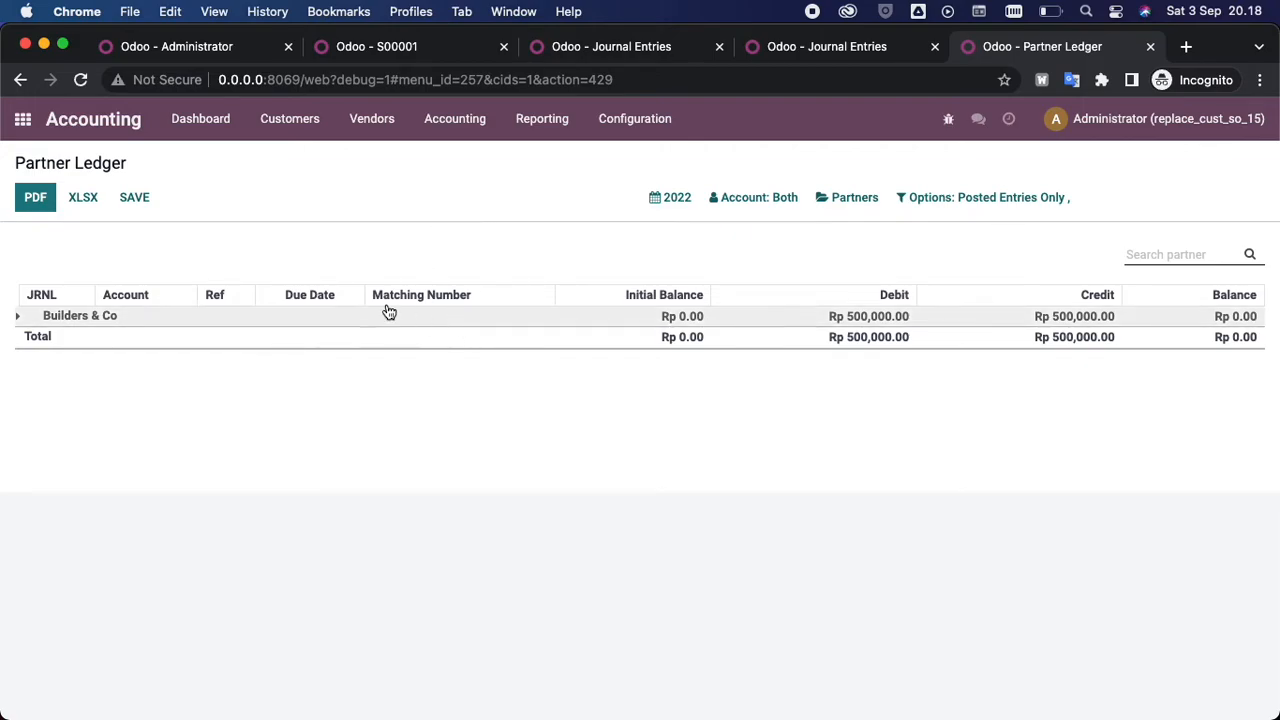
right_click(1029, 52)
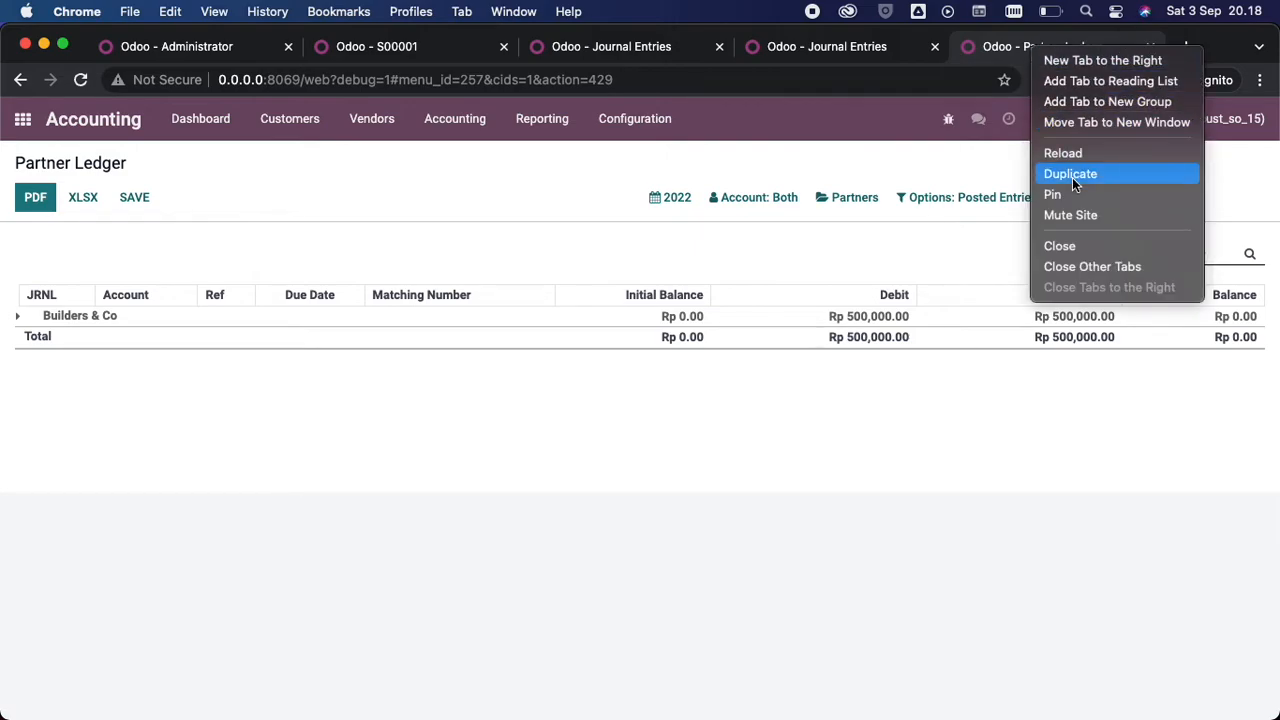
left_click(1072, 176)
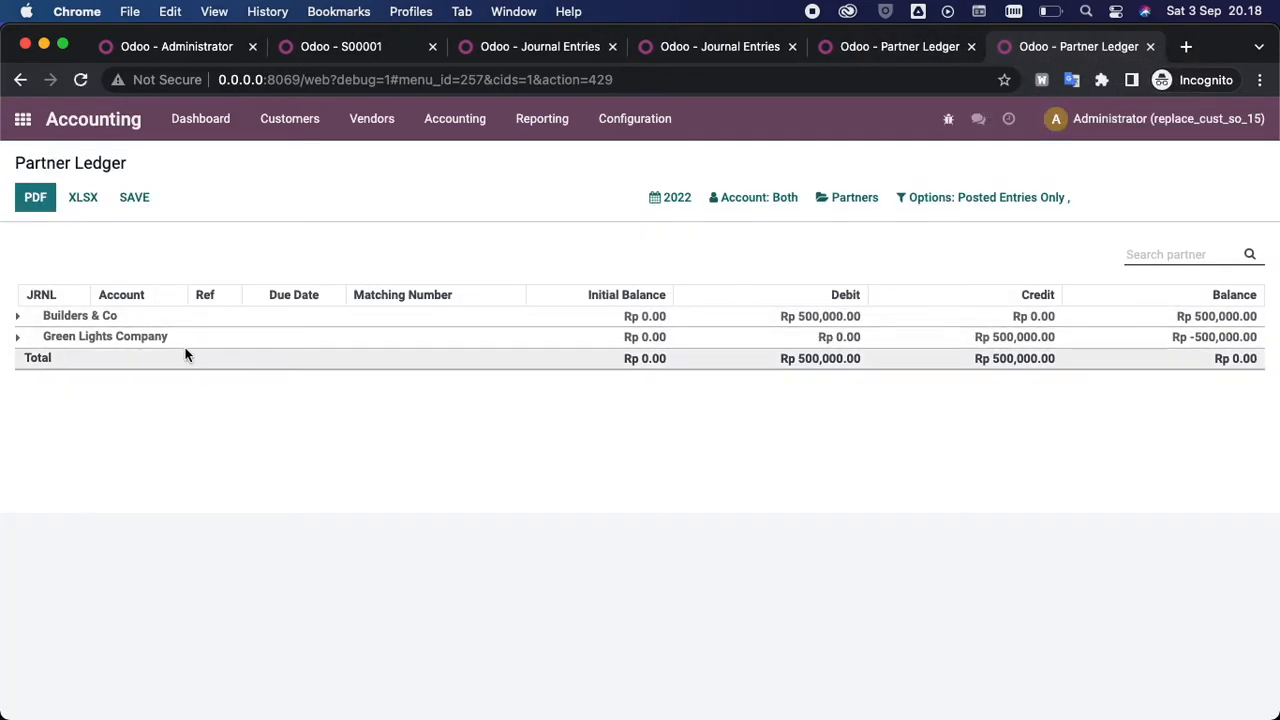
left_click(18, 337)
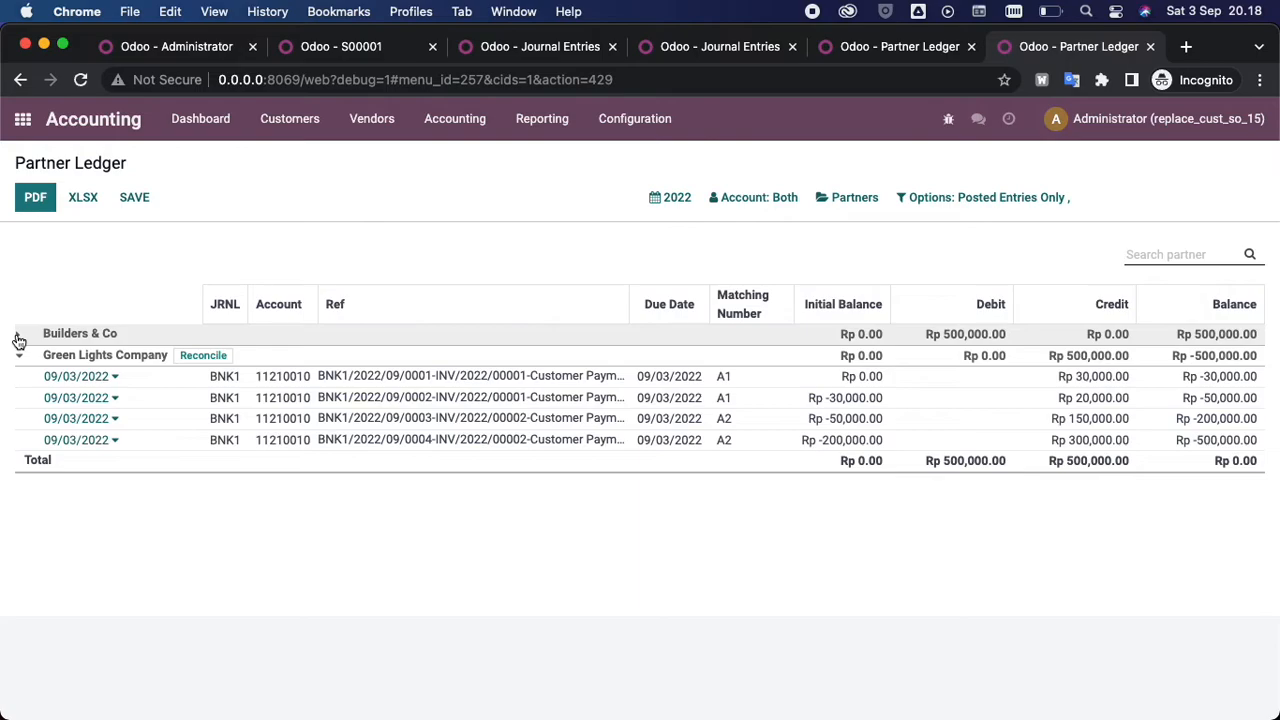
left_click(20, 334)
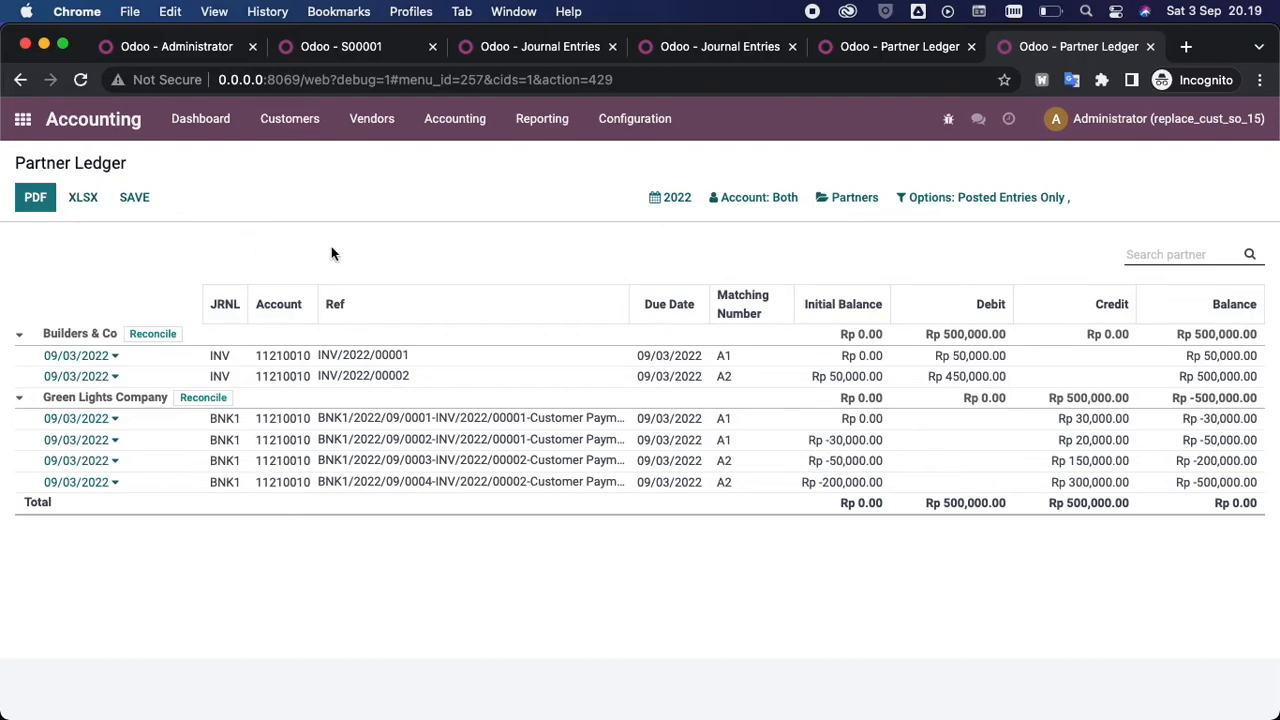
Step: Open the General Ledger report in place of the duplicated Partner Ledger
left_click(541, 124)
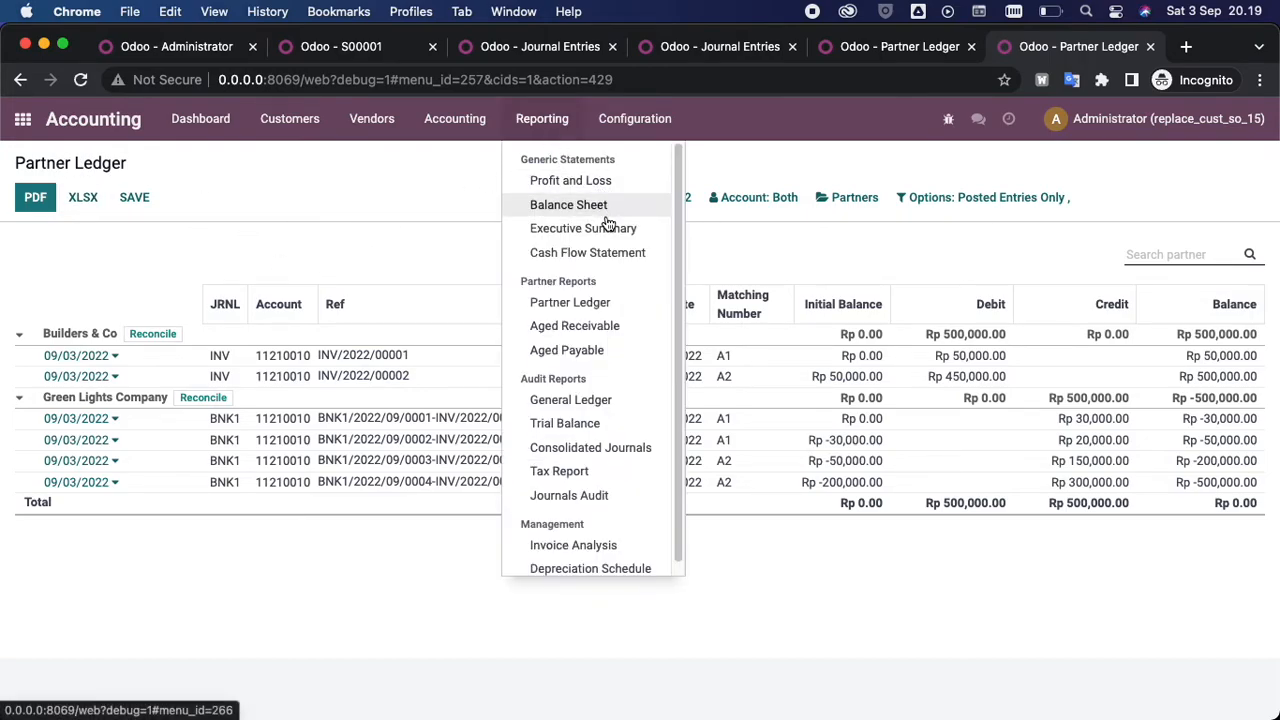
scroll(645, 310, "down", 1)
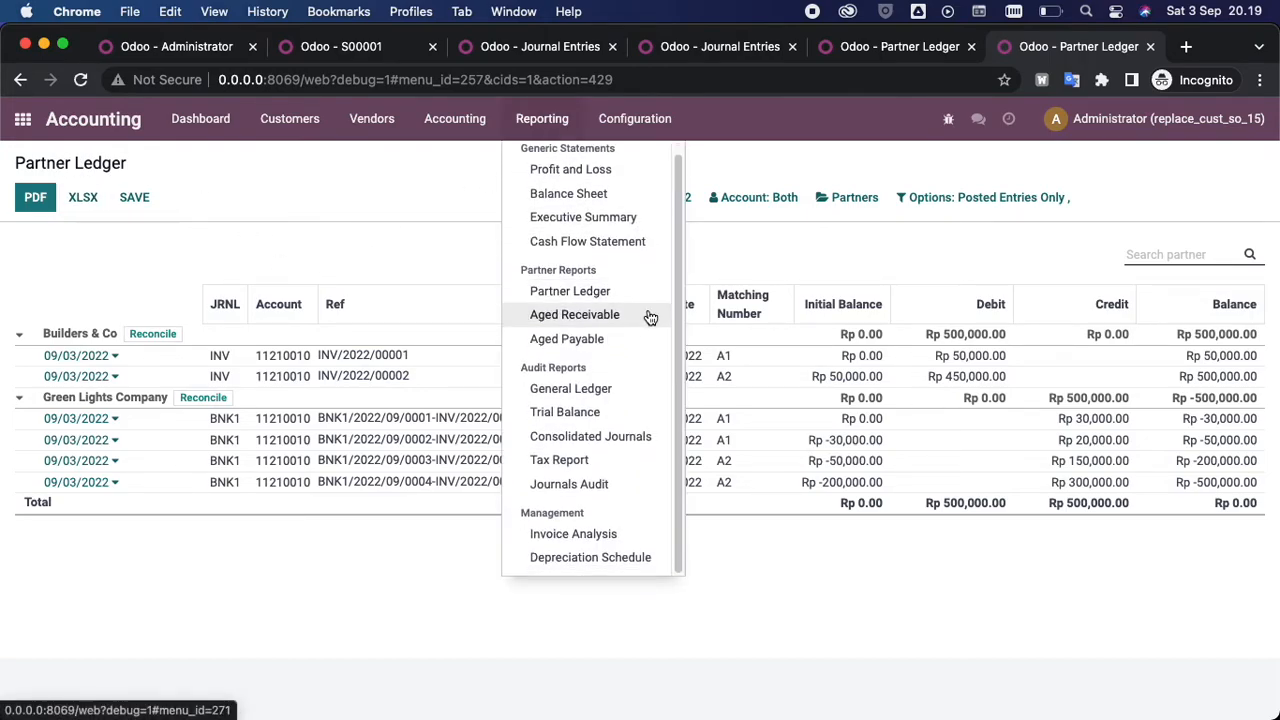
left_click(606, 389)
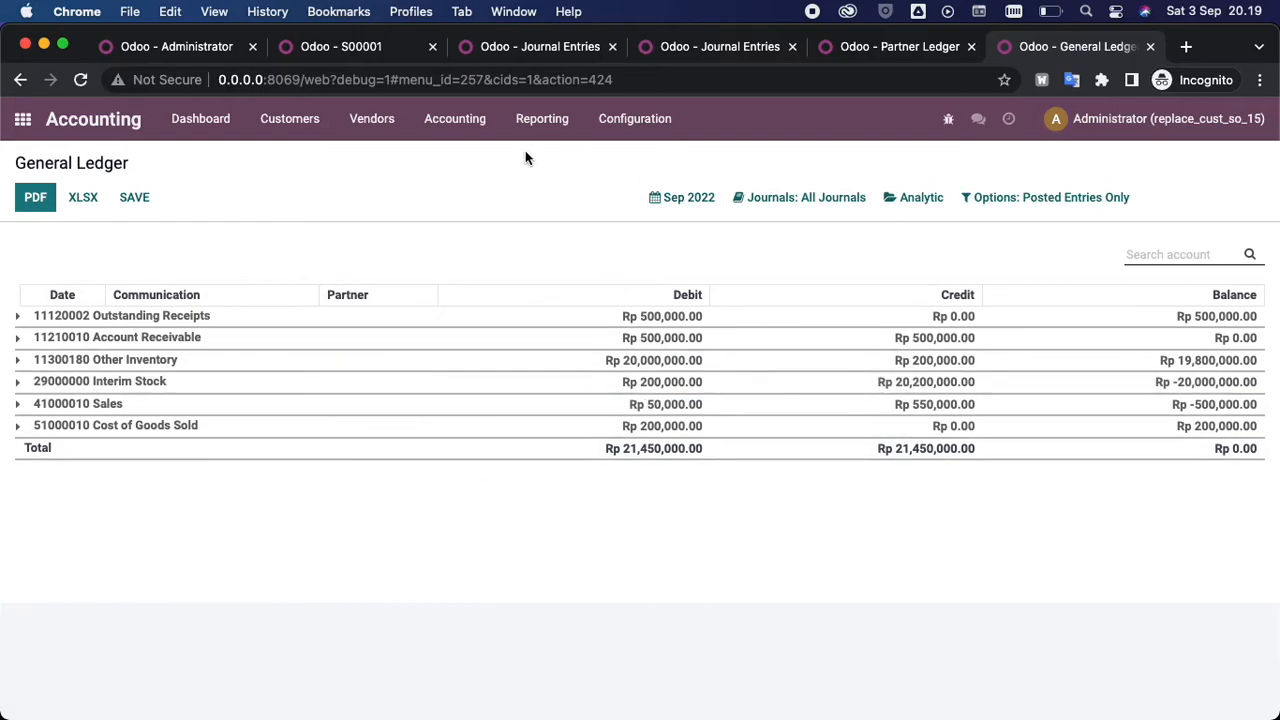
left_click(542, 118)
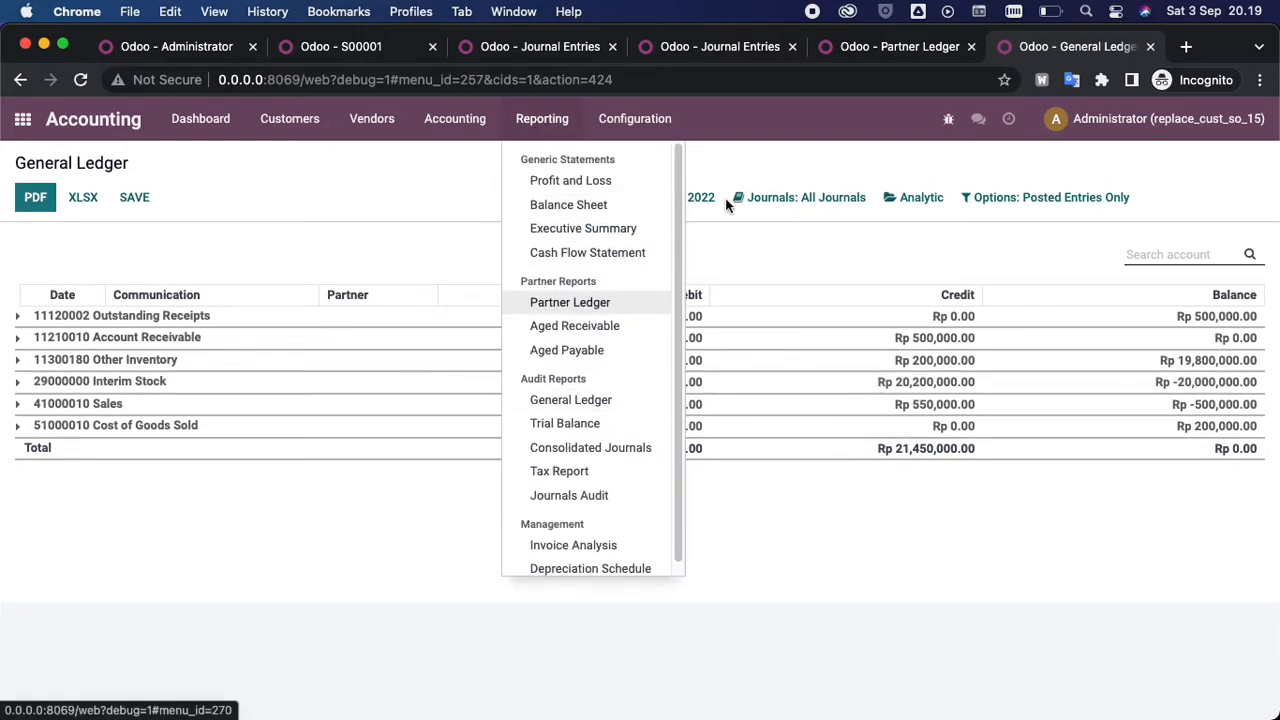
left_click(550, 137)
left_click(551, 135)
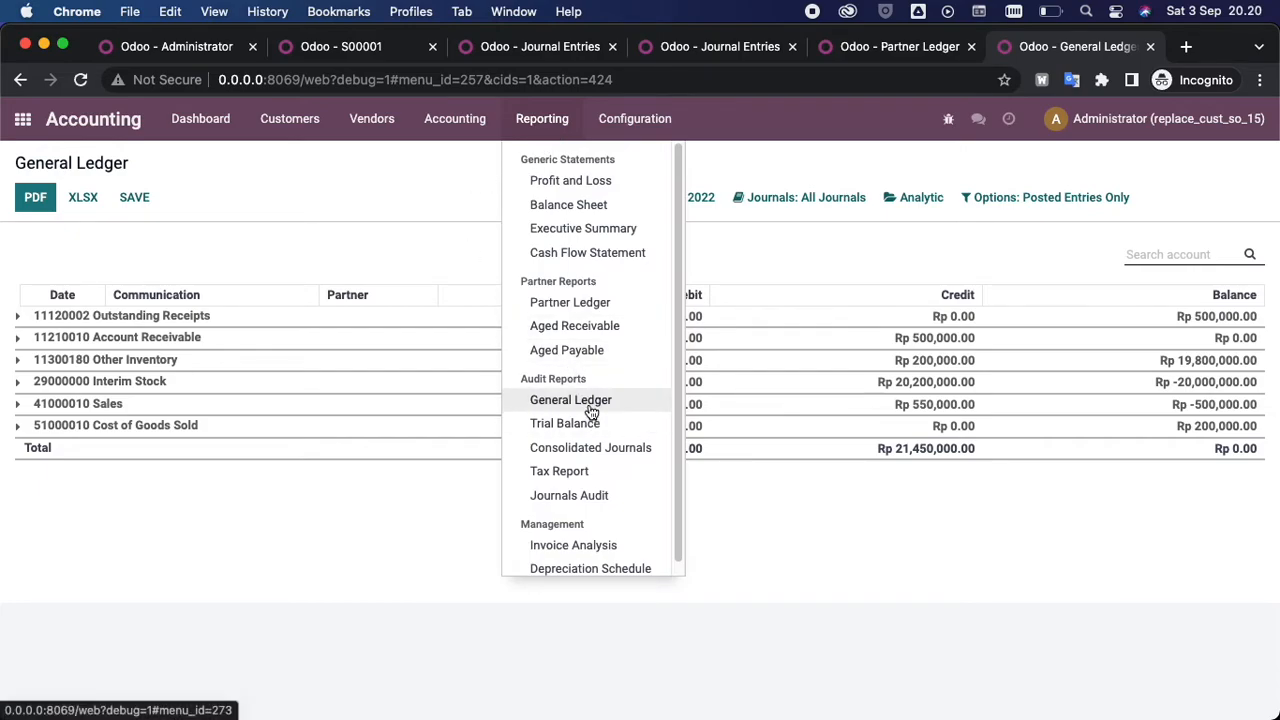
left_click(558, 402)
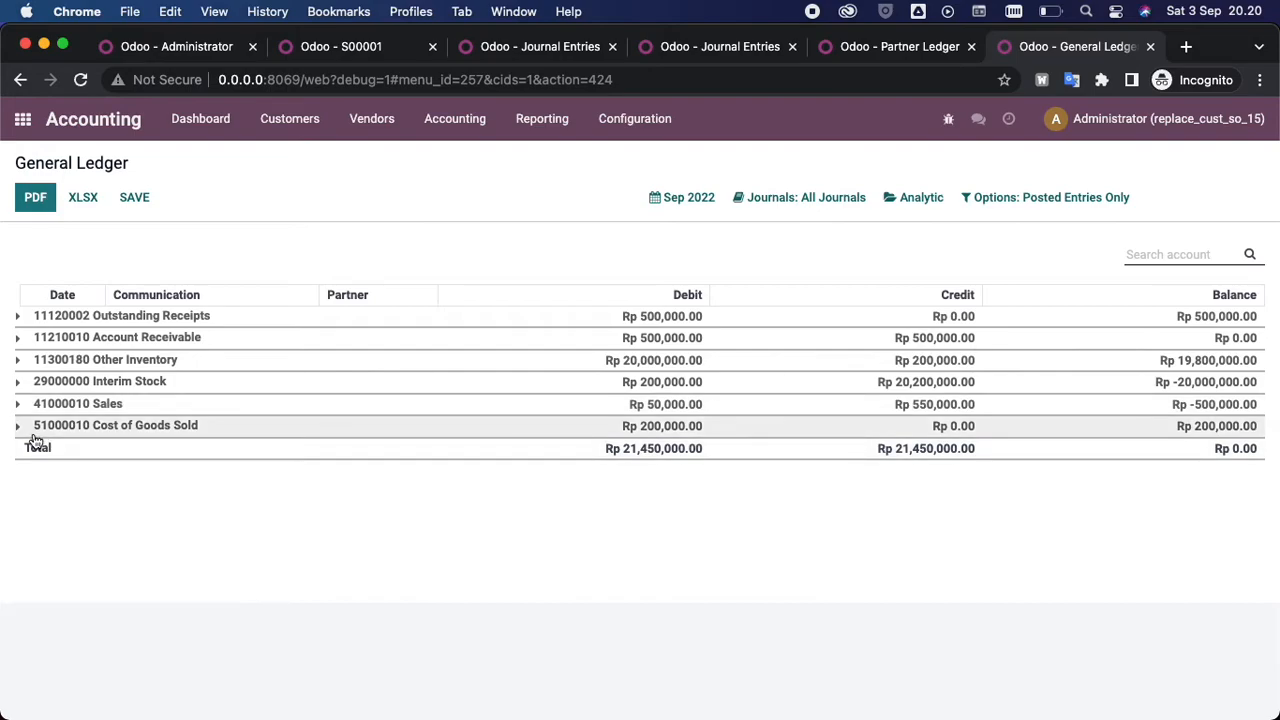
Step: Expand the Sales, Interim Stock, Other Inventory, Account Receivable and Outstanding Receipts accounts in the General Ledger
left_click(19, 405)
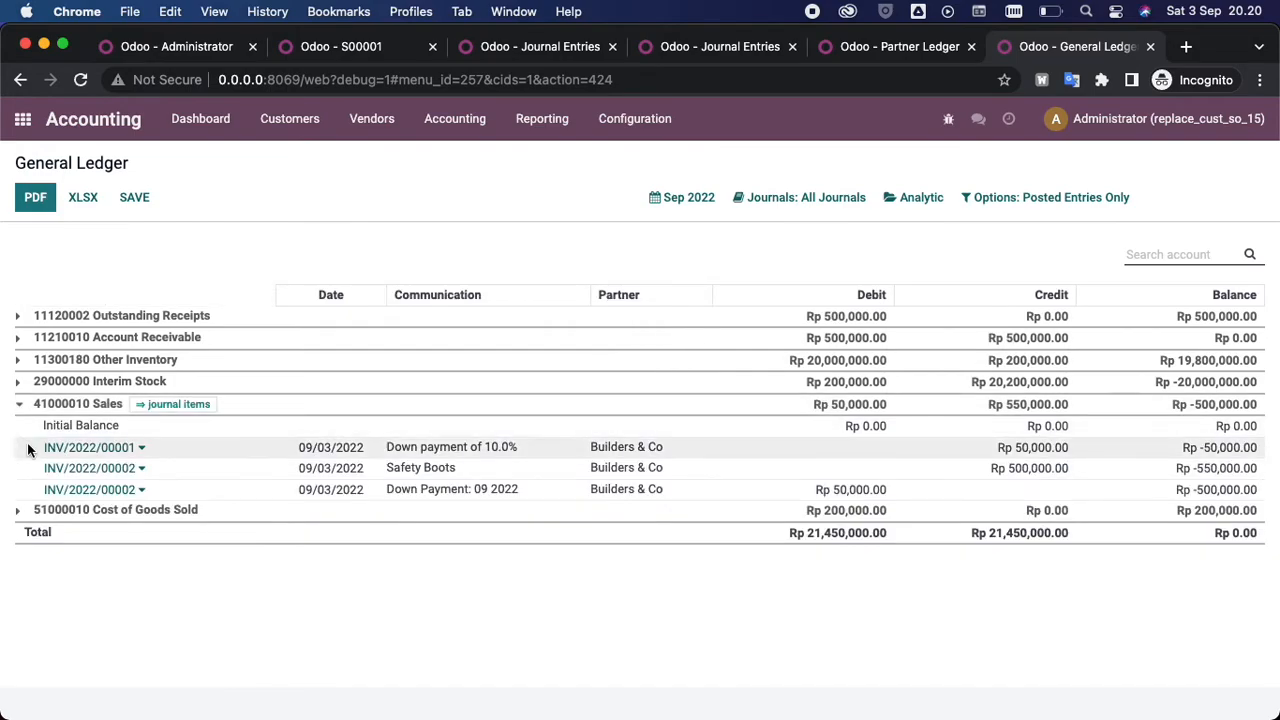
left_click(17, 384)
left_click(18, 360)
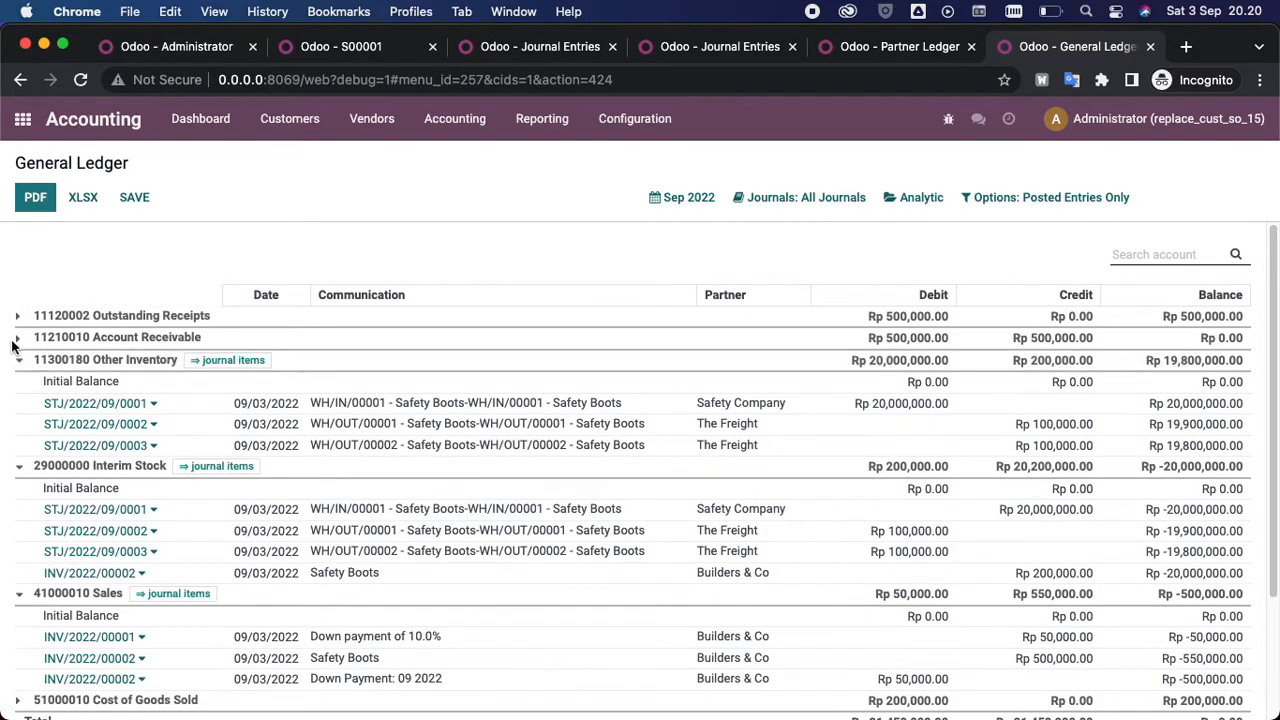
left_click(18, 337)
left_click(17, 316)
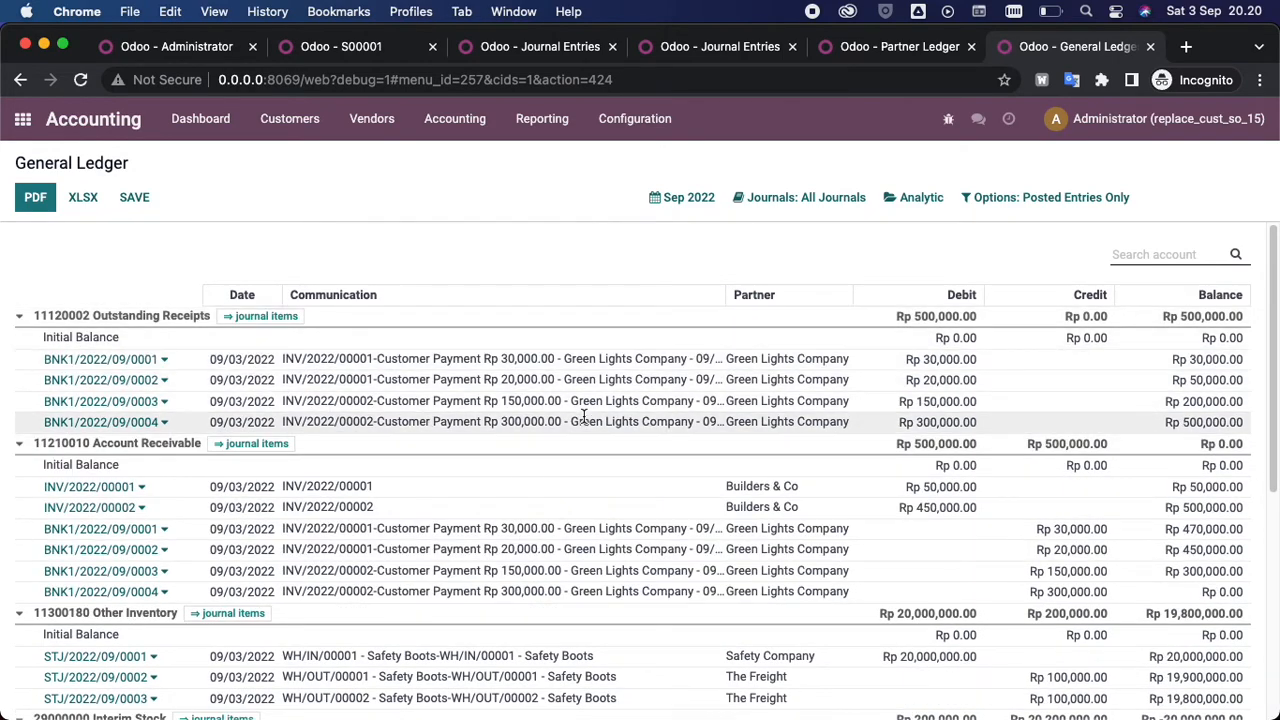
Step: Examine the partners on the payment, invoice and stock entries under the expanded General Ledger accounts
scroll(677, 477, "down", 1)
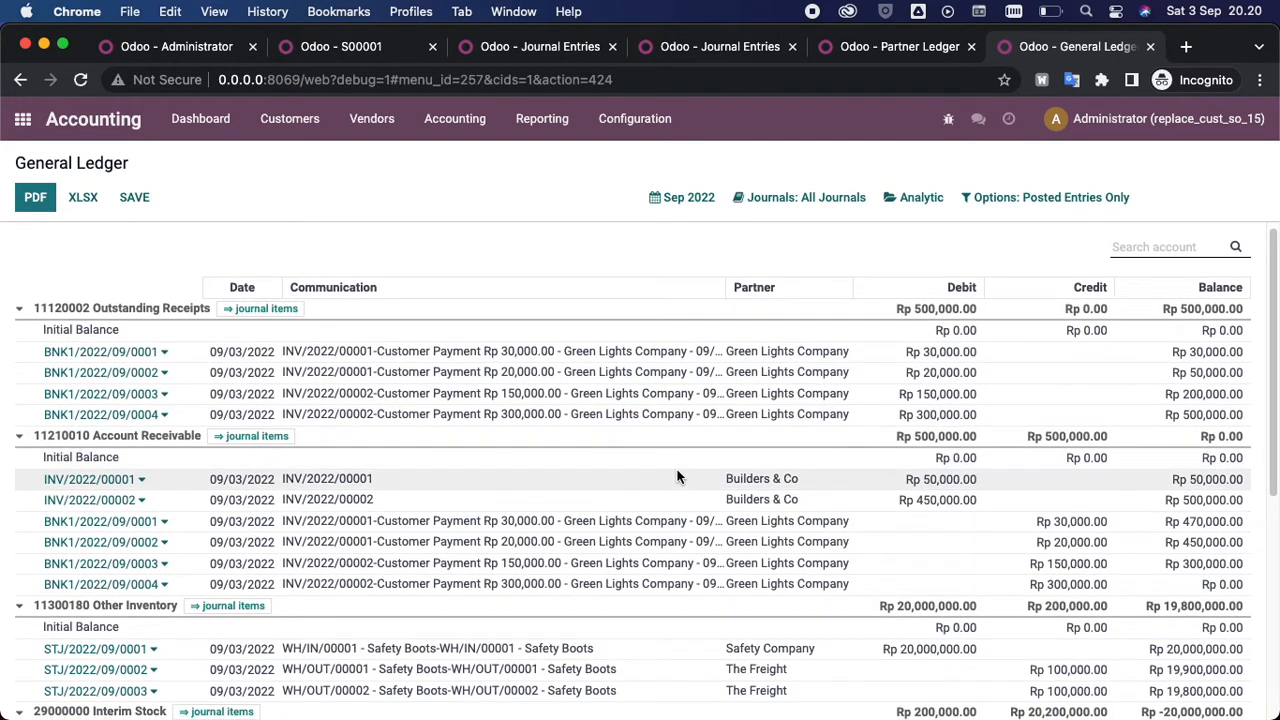
scroll(740, 490, "down", 2)
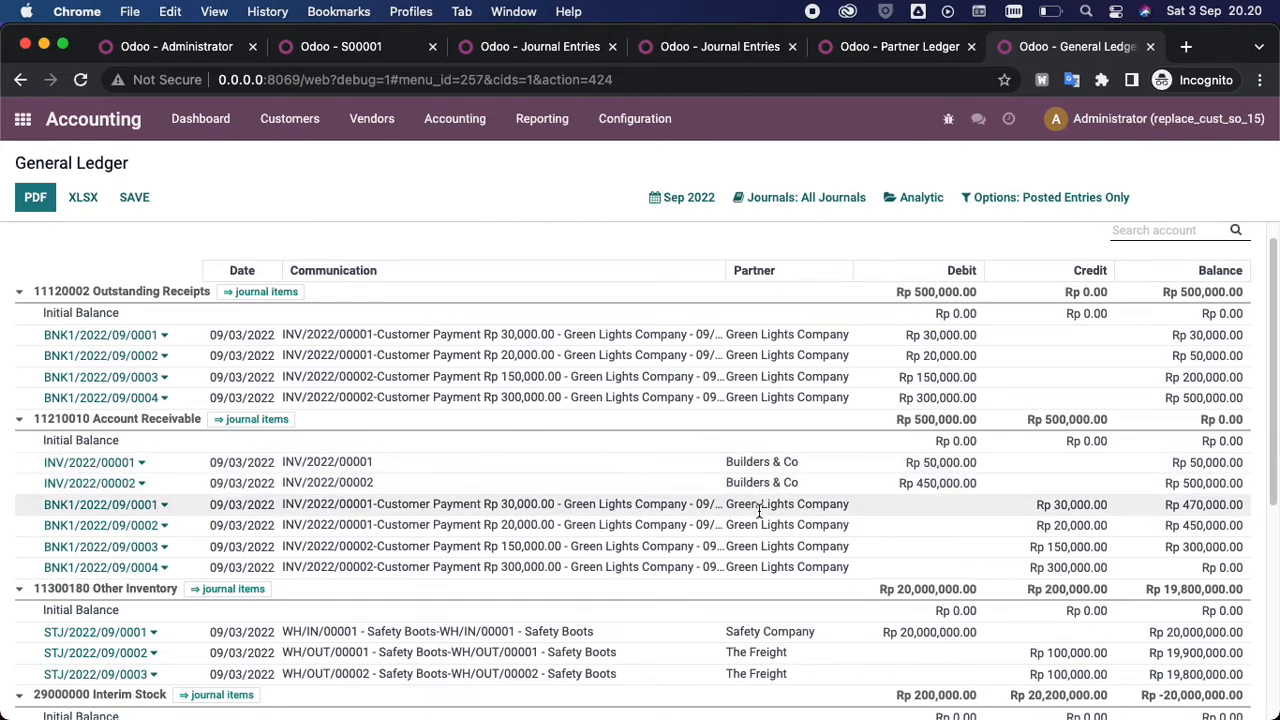
scroll(811, 524, "down", 1)
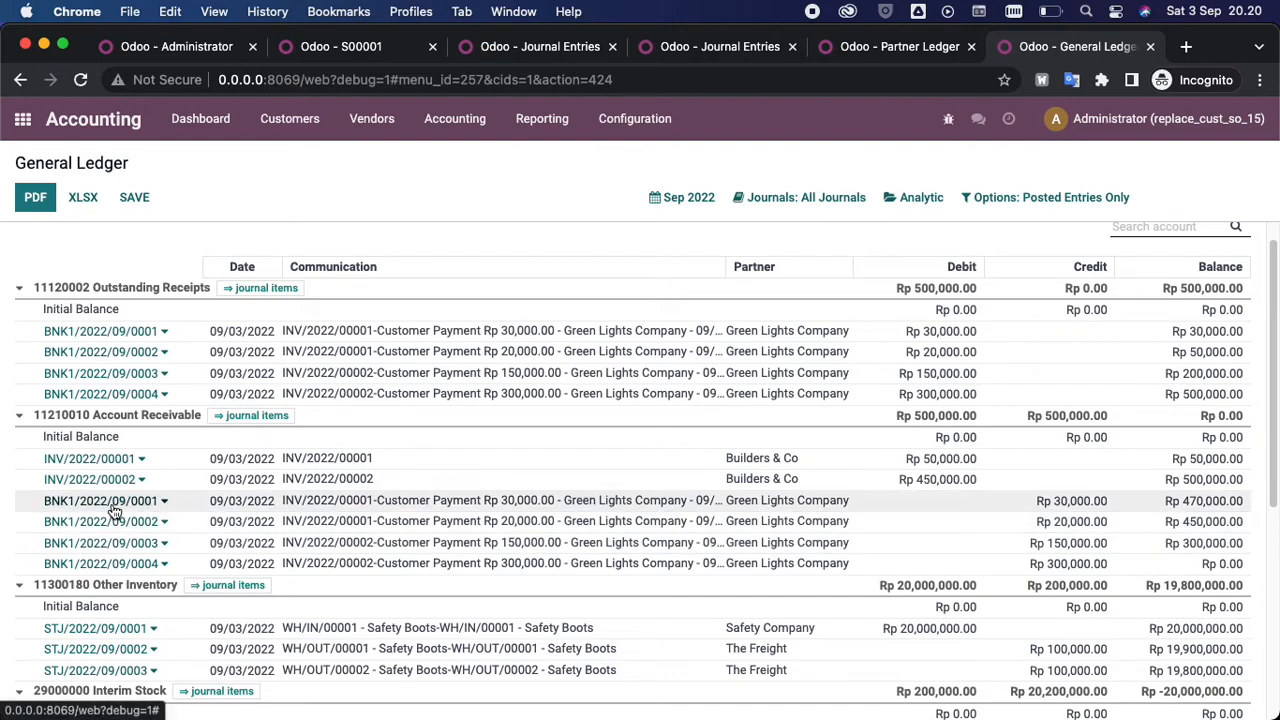
scroll(210, 590, "down", 1)
scroll(726, 632, "down", 2)
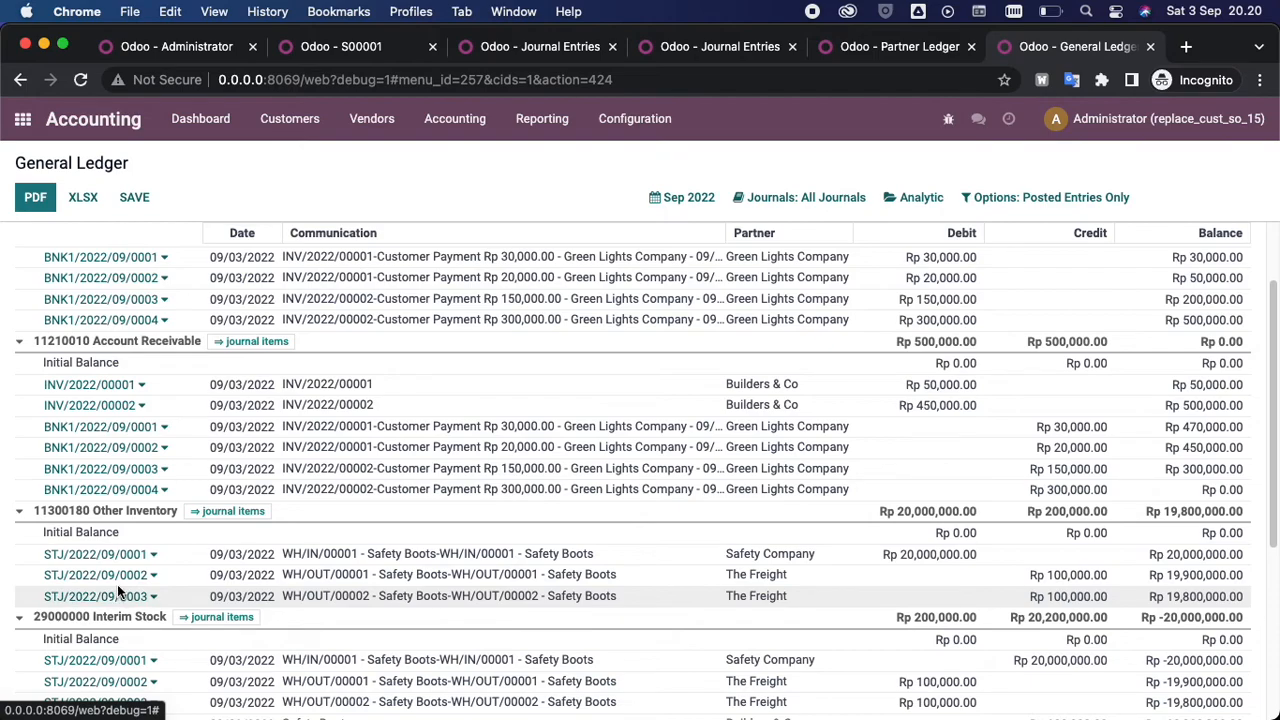
scroll(211, 600, "down", 1)
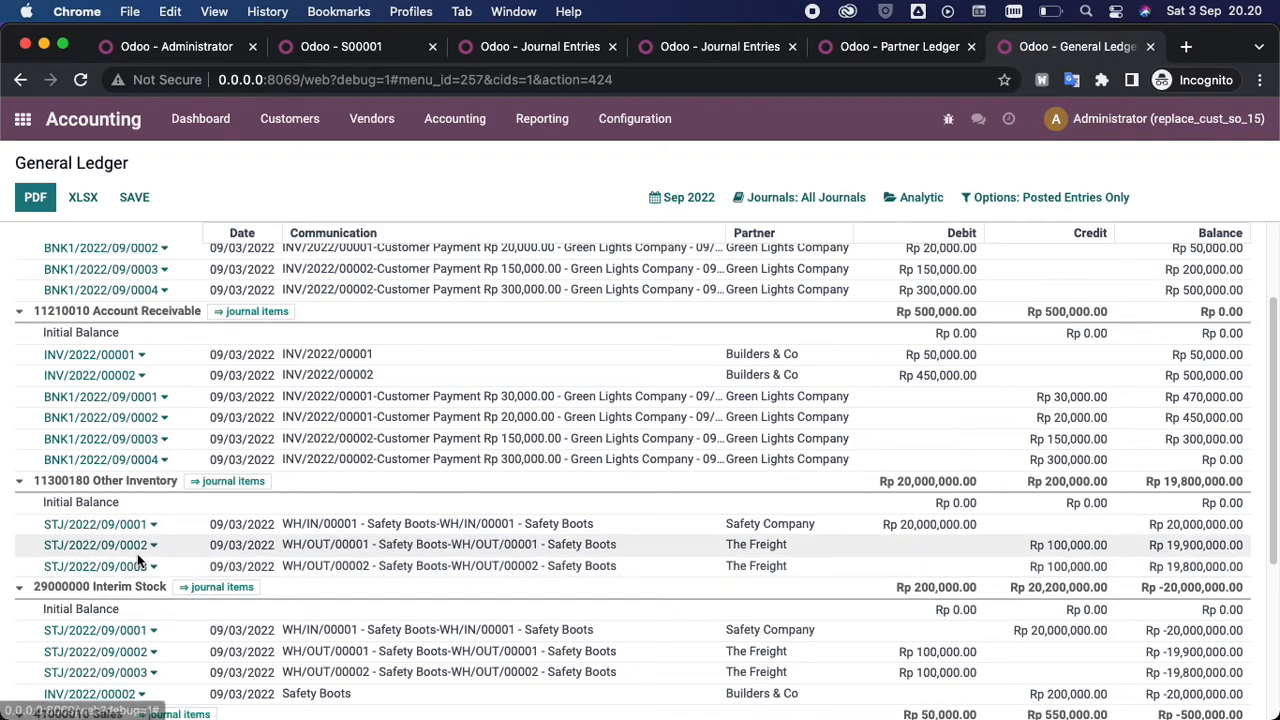
scroll(467, 592, "down", 1)
scroll(467, 592, "down", 5)
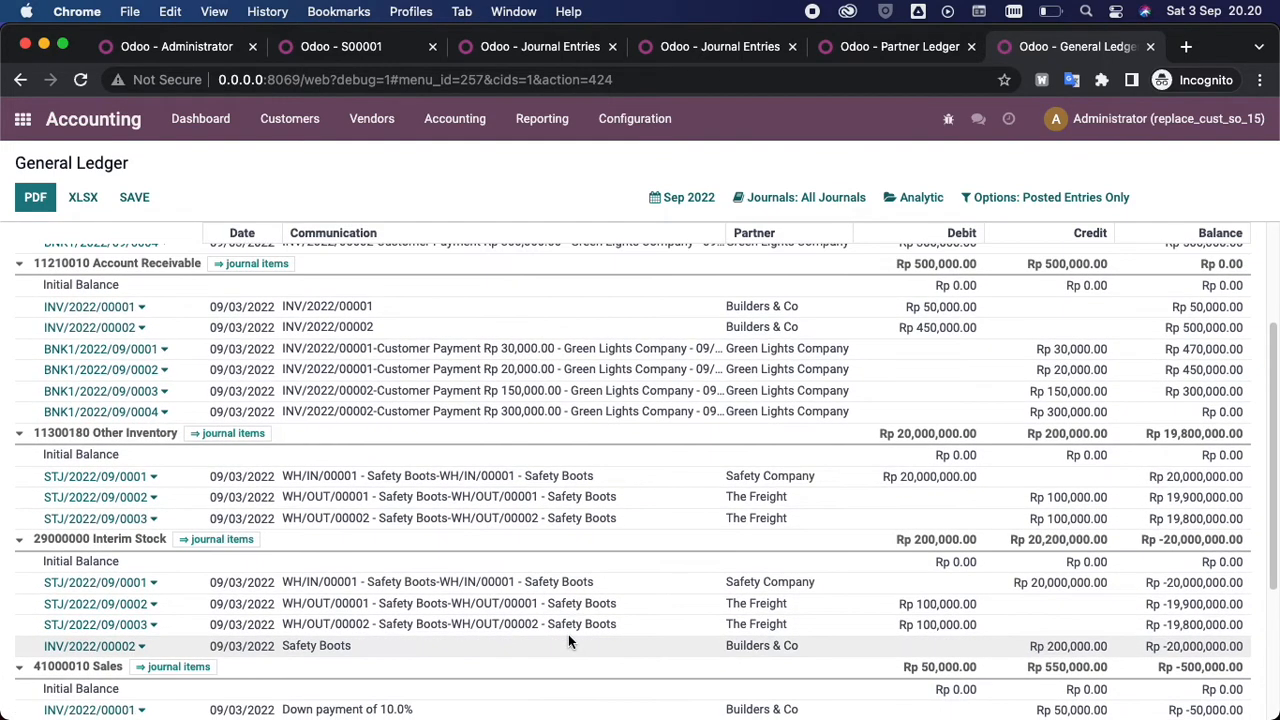
scroll(568, 635, "down", 3)
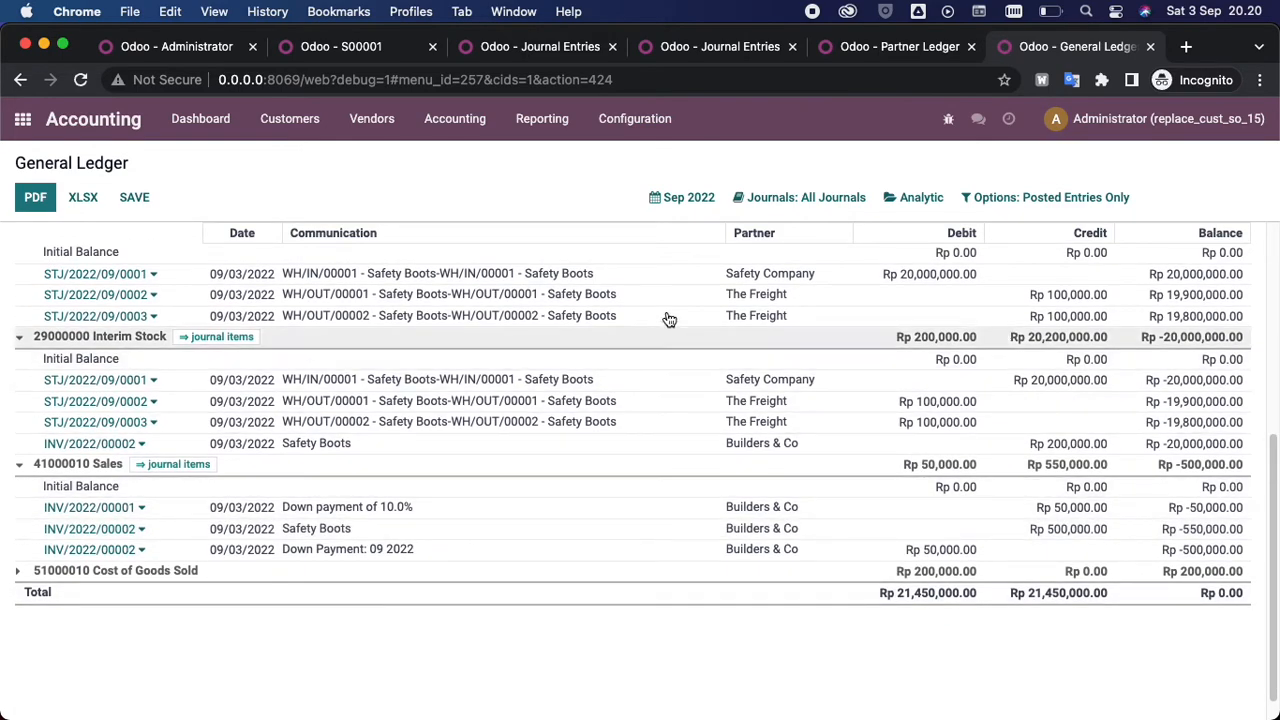
Step: Compare the partners in the original and duplicated Journal Entries lists, and reload the duplicate without the Miscellaneous filter
left_click(572, 47)
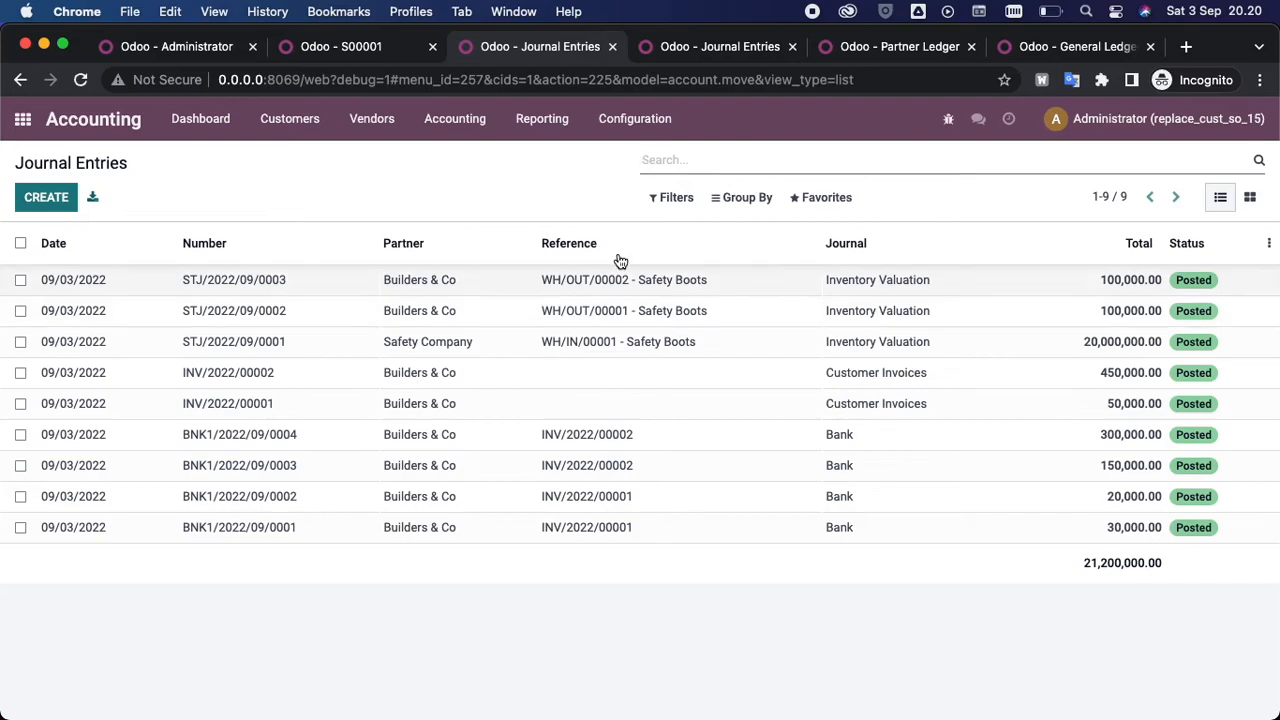
left_click(730, 46)
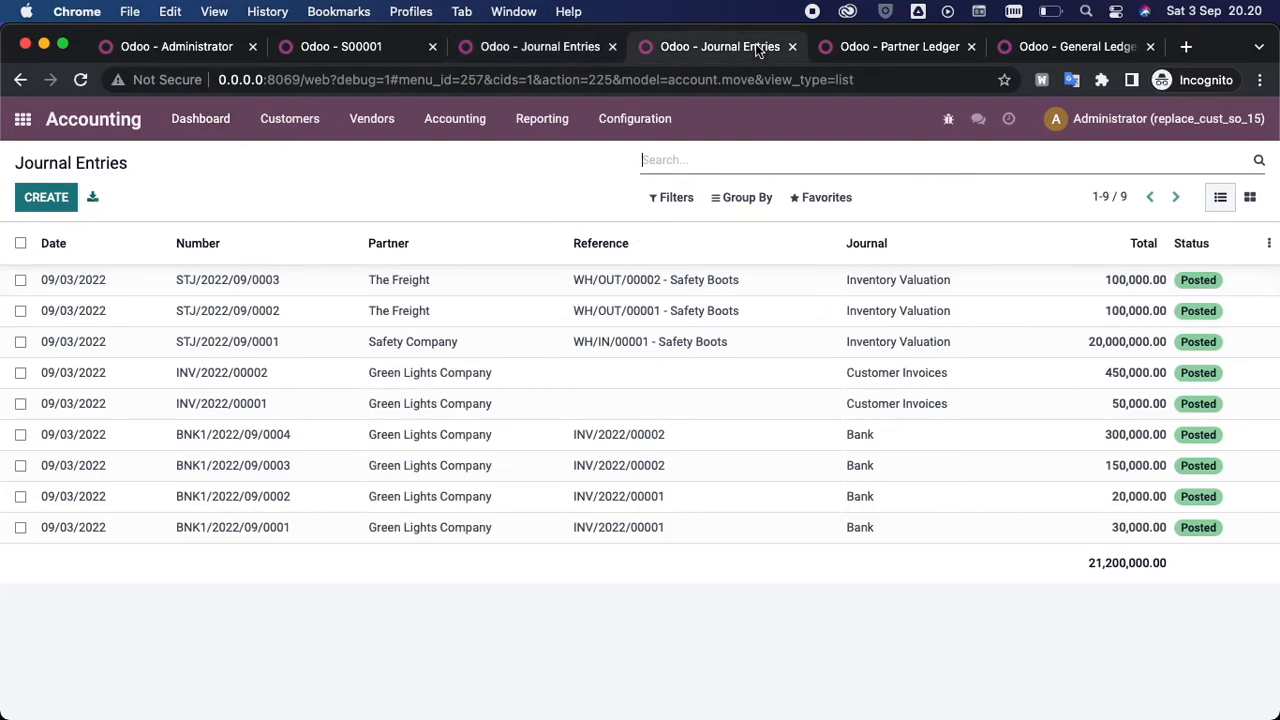
left_click(574, 47)
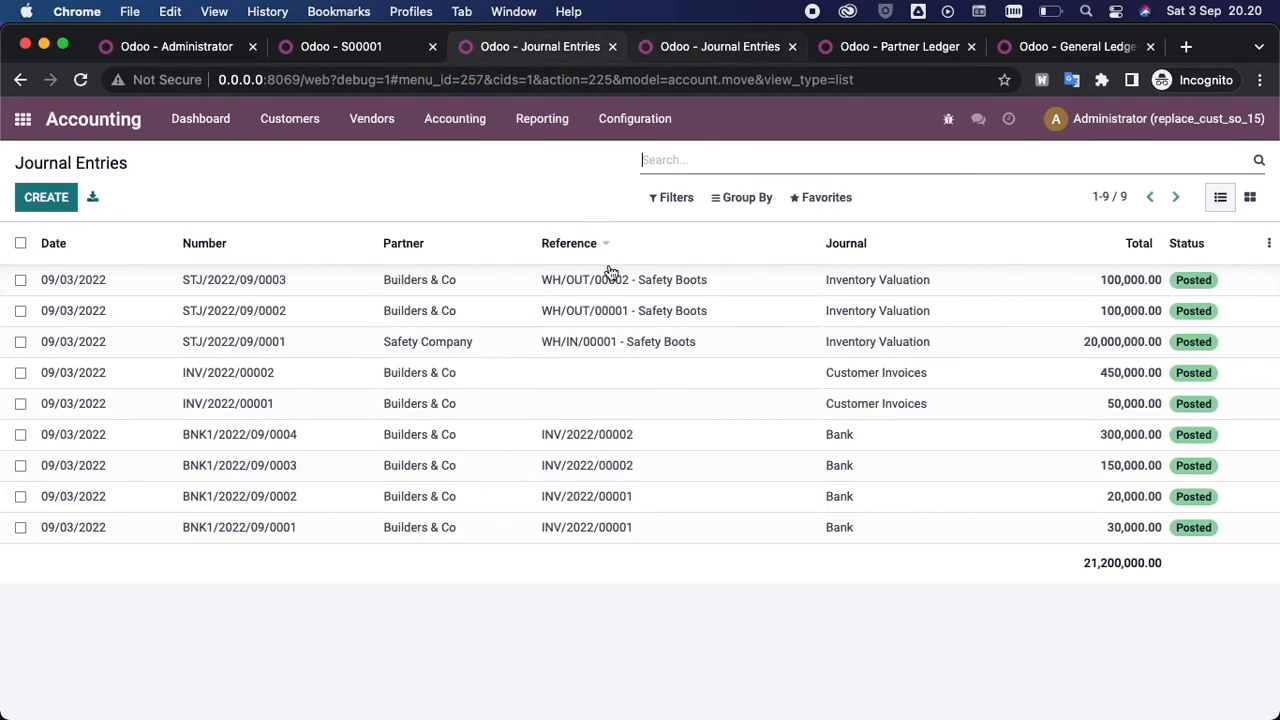
left_click(699, 50)
key("super+r")
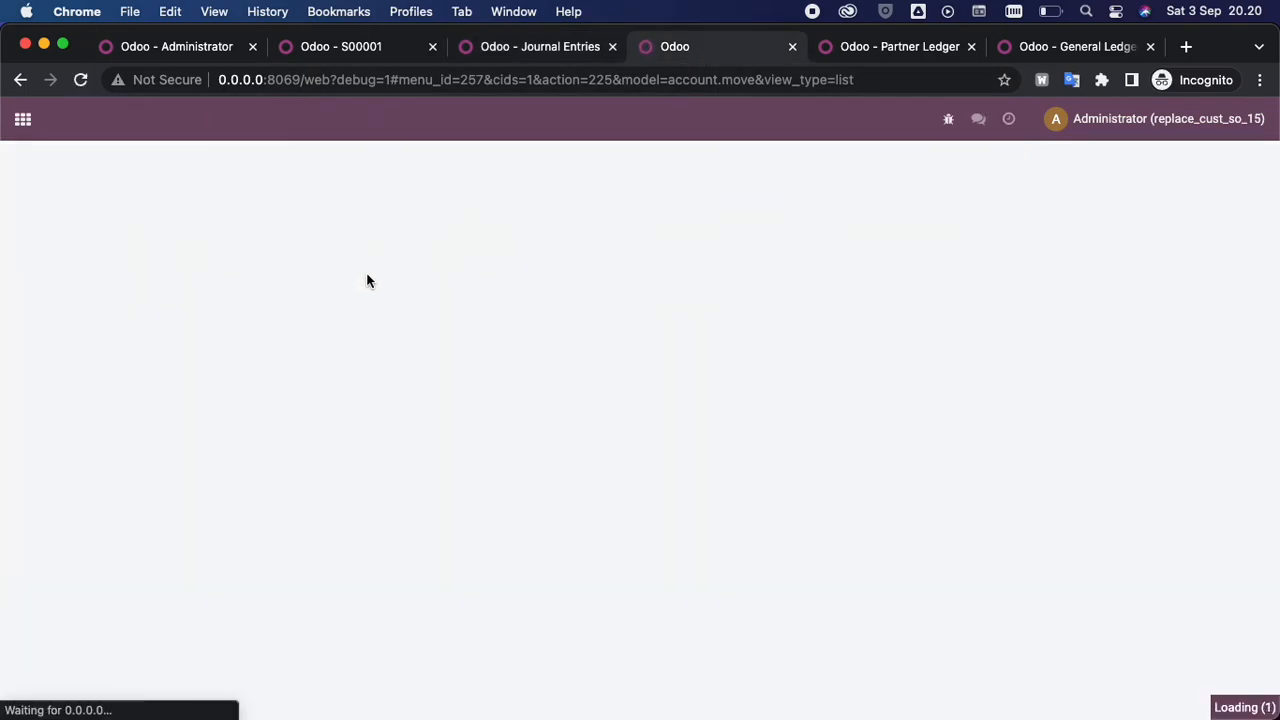
left_click(745, 161)
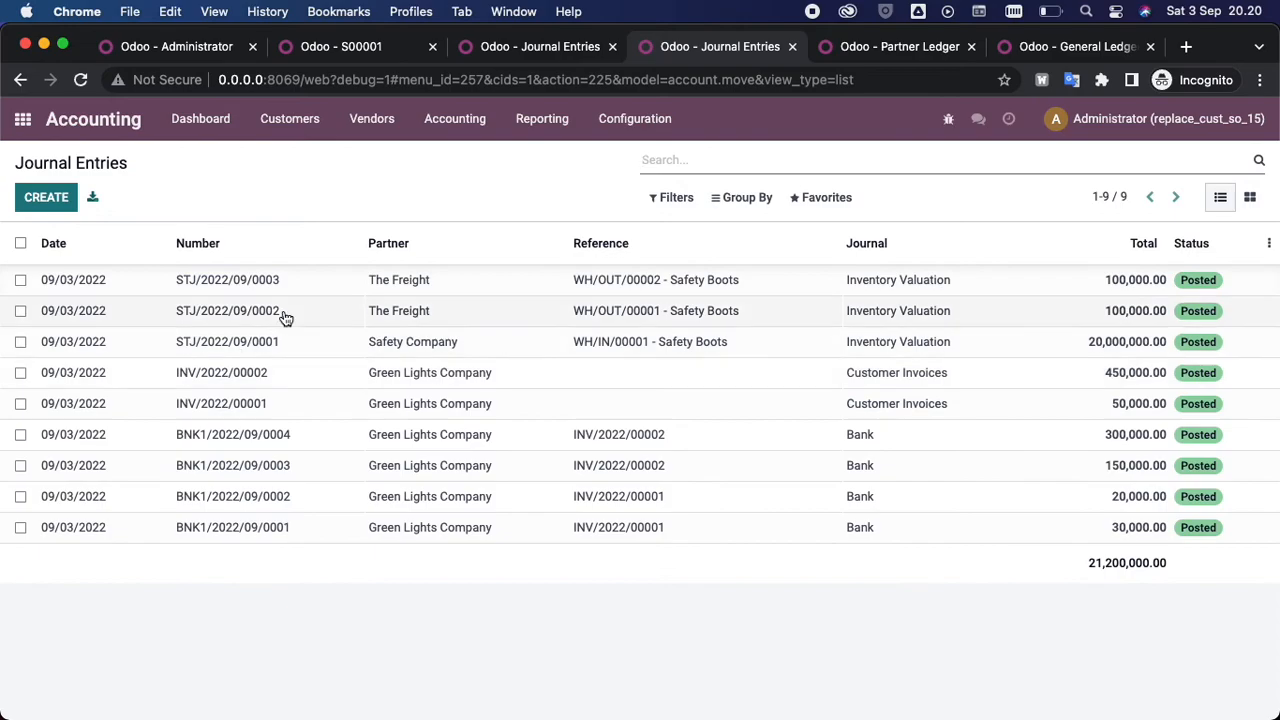